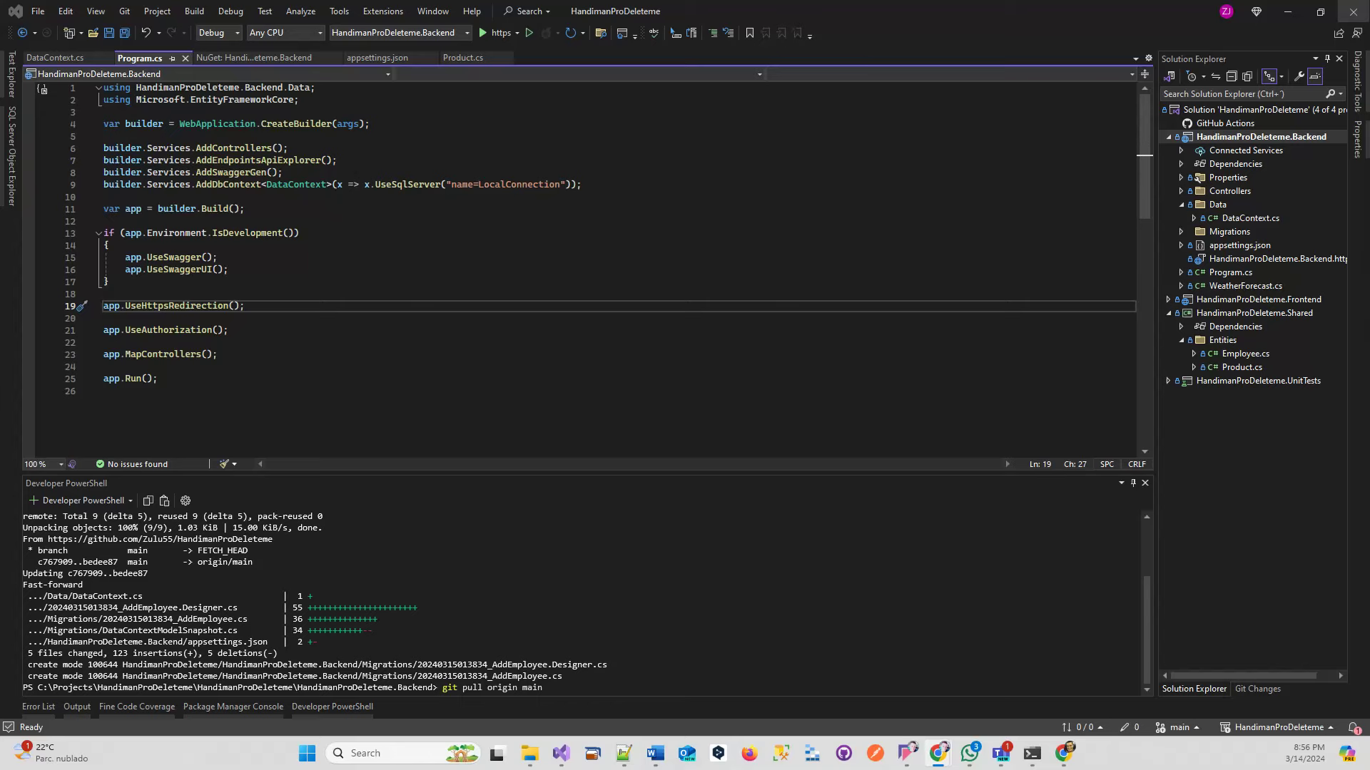
# Switch to a maximized Chrome window, search the web for codescene and open the official CodeScene website.
pyautogui.moveTo(1106, 153); pyautogui.dragTo(775, 176)
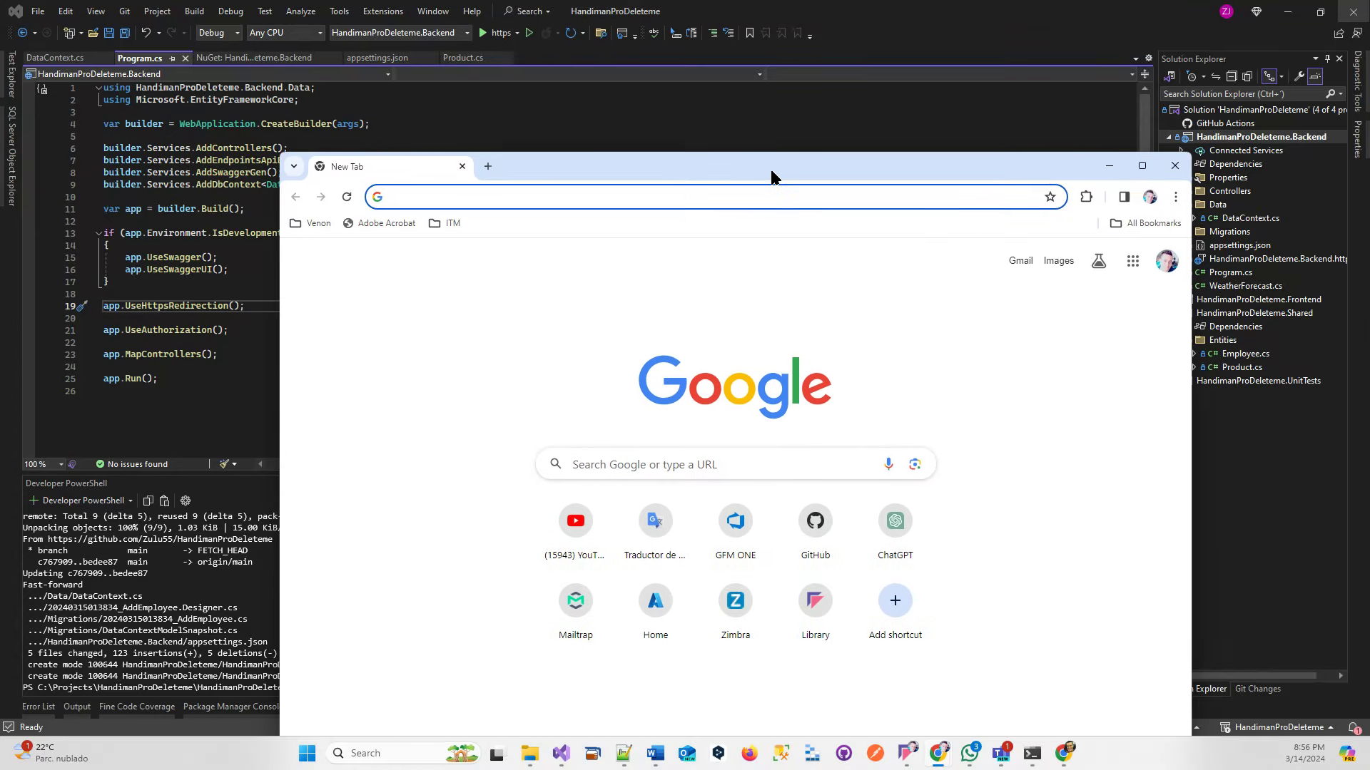
pyautogui.doubleClick(776, 177)
pyautogui.click(171, 73)
pyautogui.click(305, 199)
pyautogui.click(318, 52)
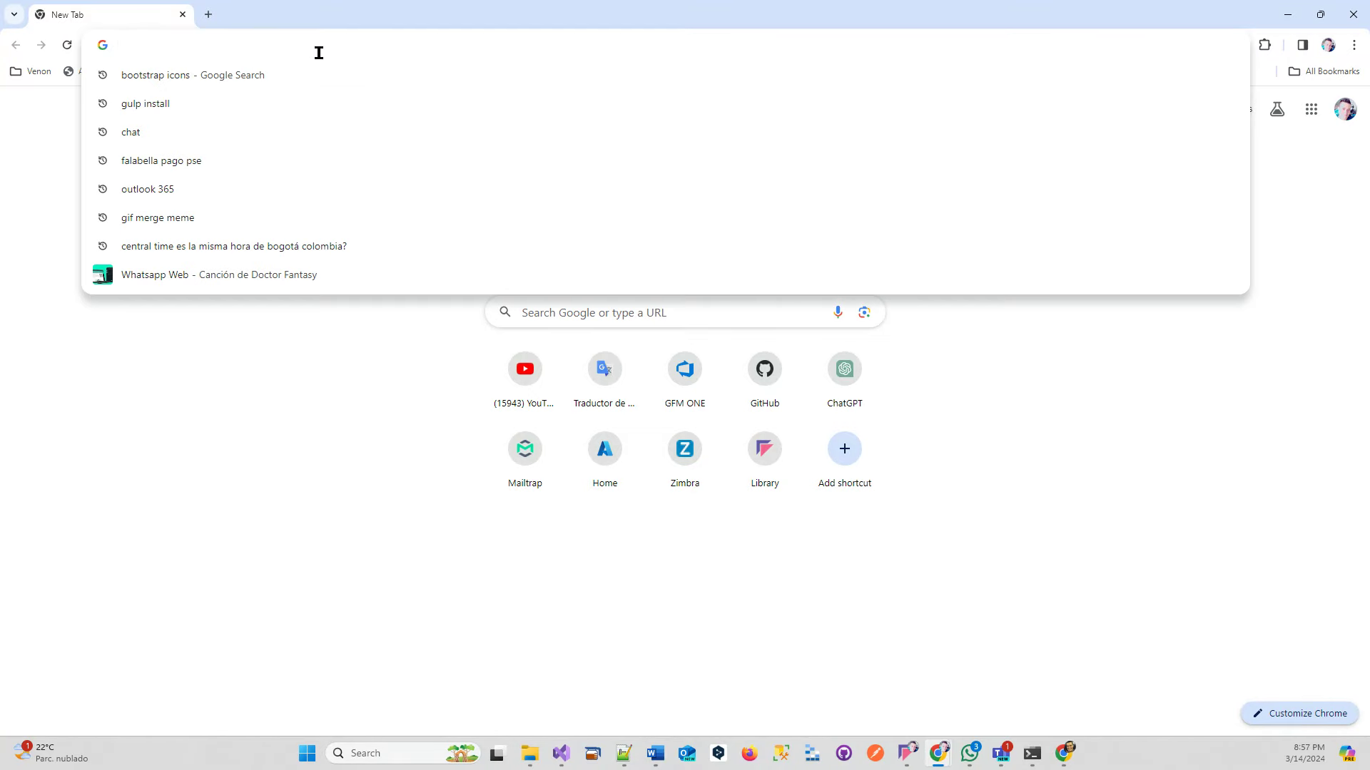
pyautogui.write('code')
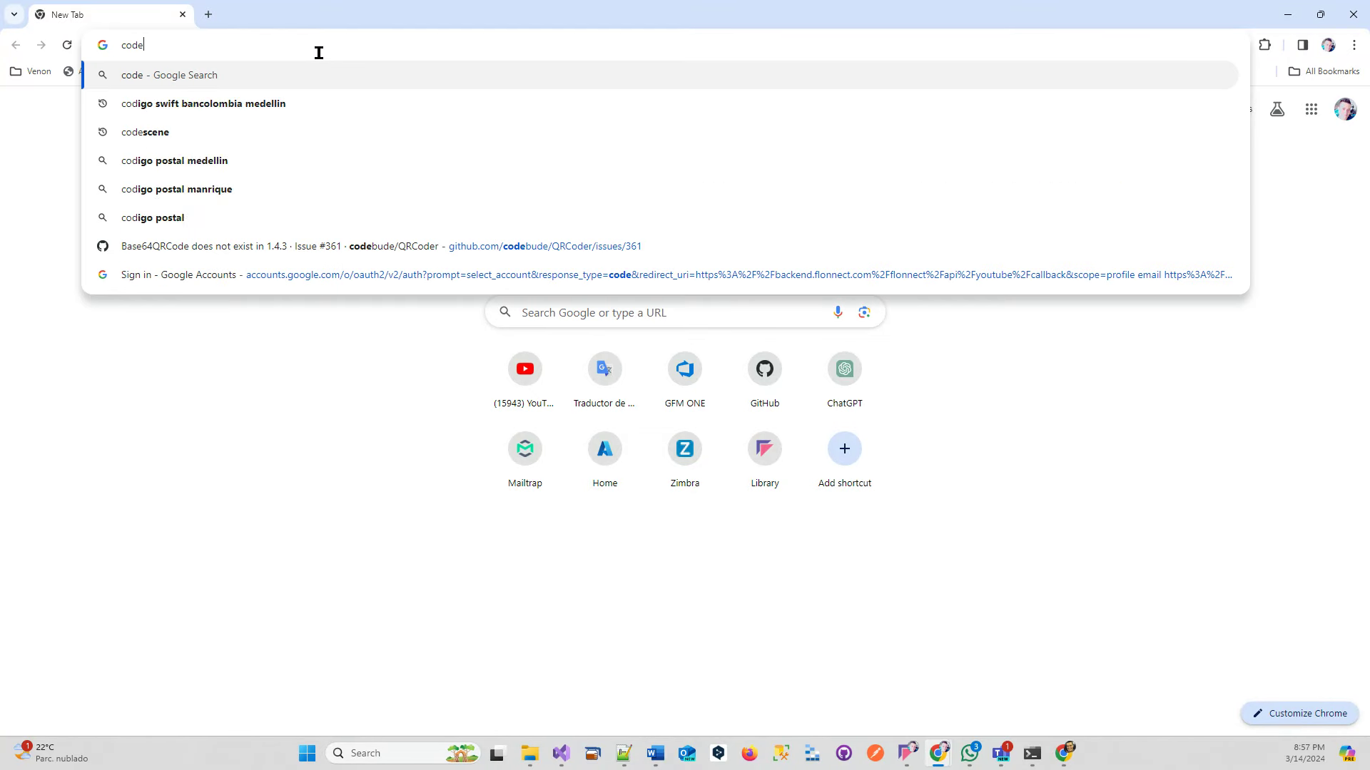
pyautogui.write('s')
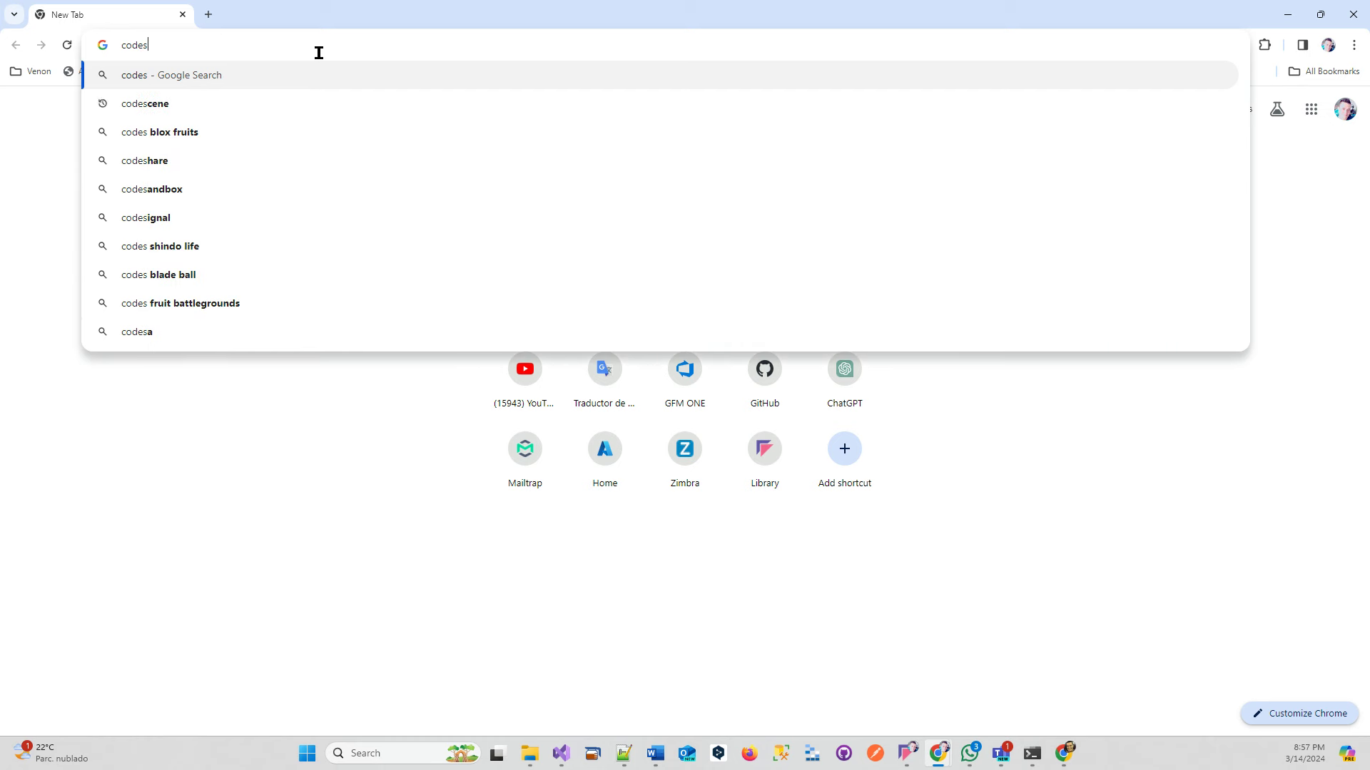
pyautogui.press('Down')
pyautogui.press('Return')
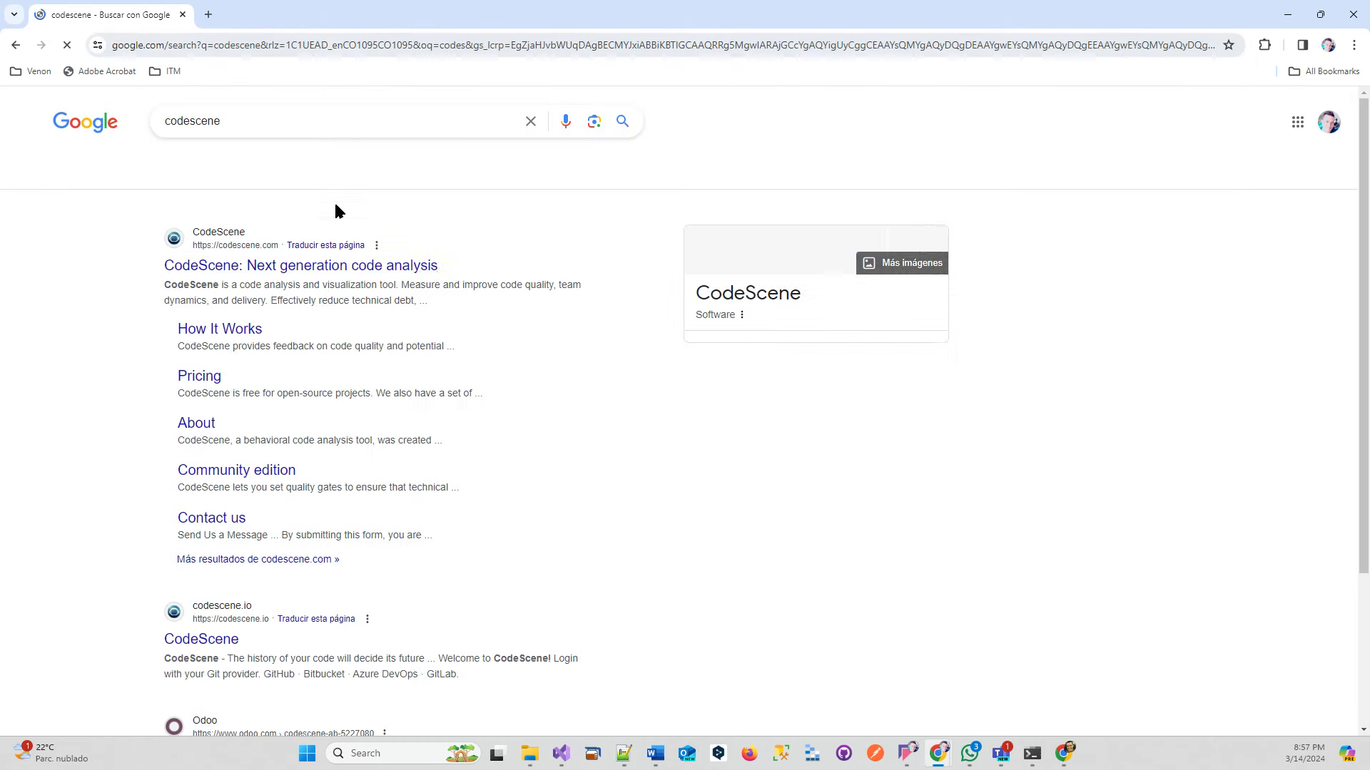
pyautogui.click(289, 267)
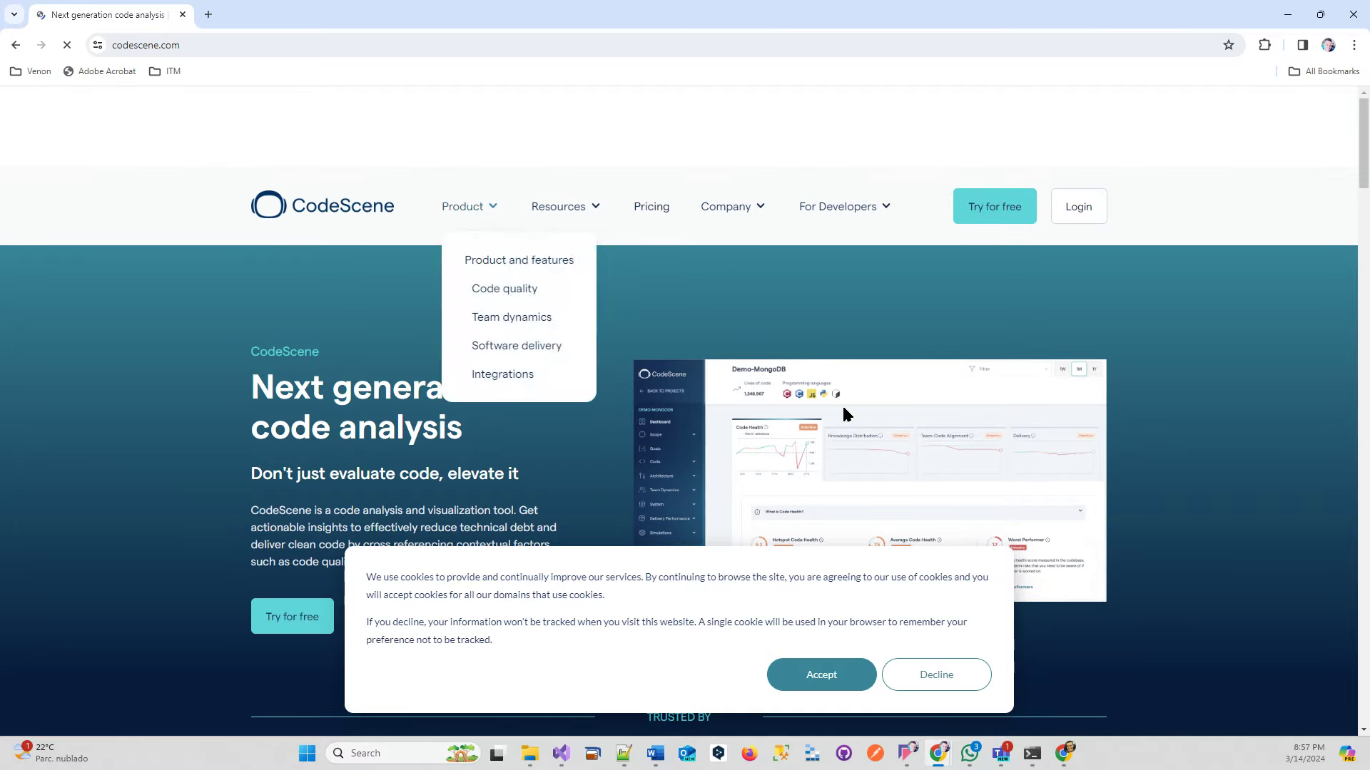
# Accept the website's cookies and log in to CodeScene with GitHub as the Git provider.
pyautogui.moveTo(712, 230)
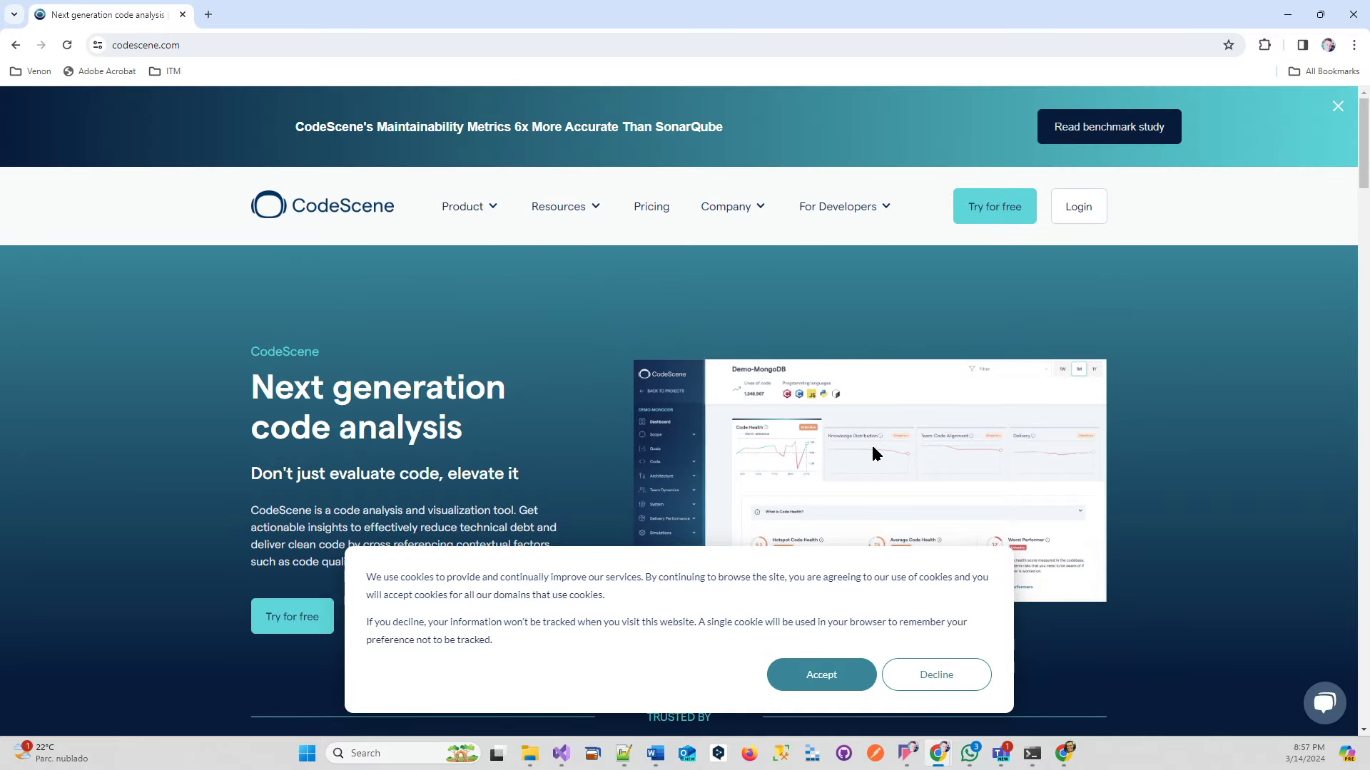
pyautogui.click(815, 674)
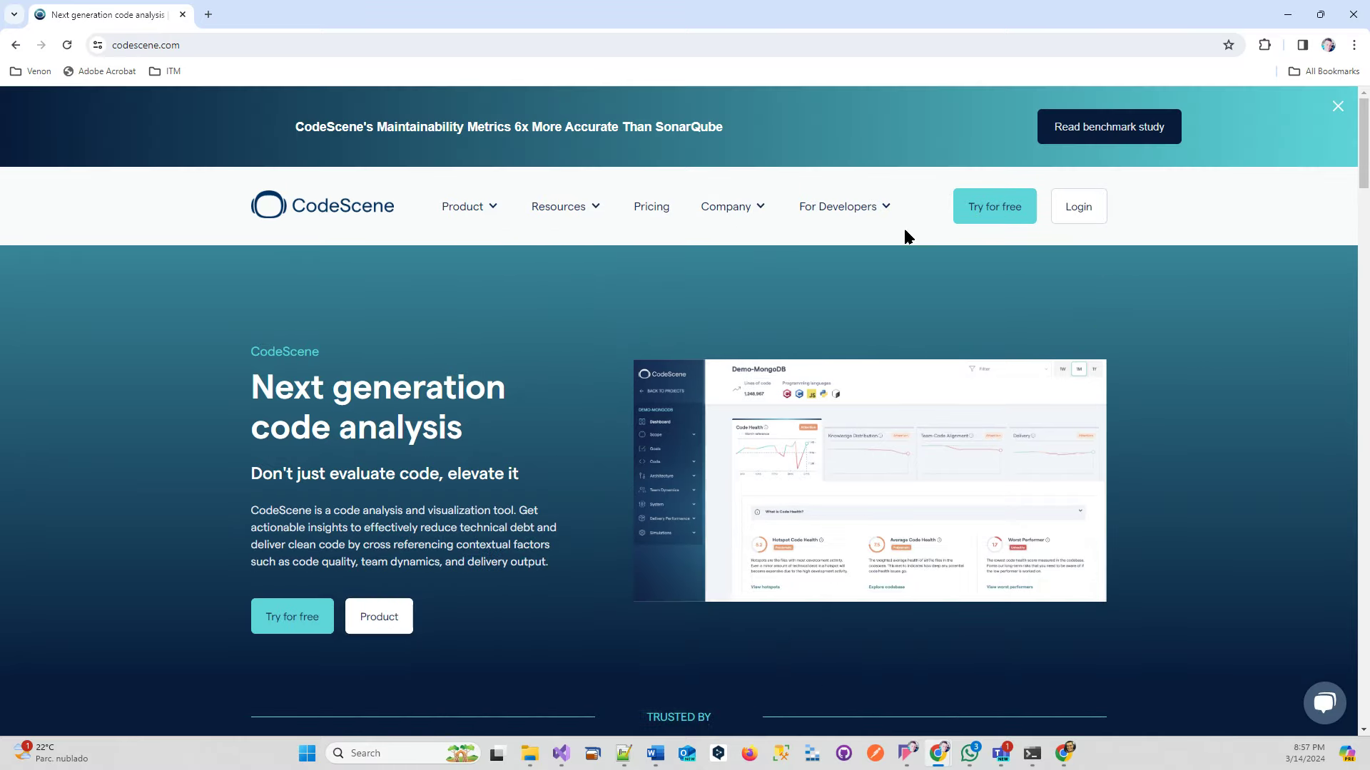
pyautogui.click(1068, 212)
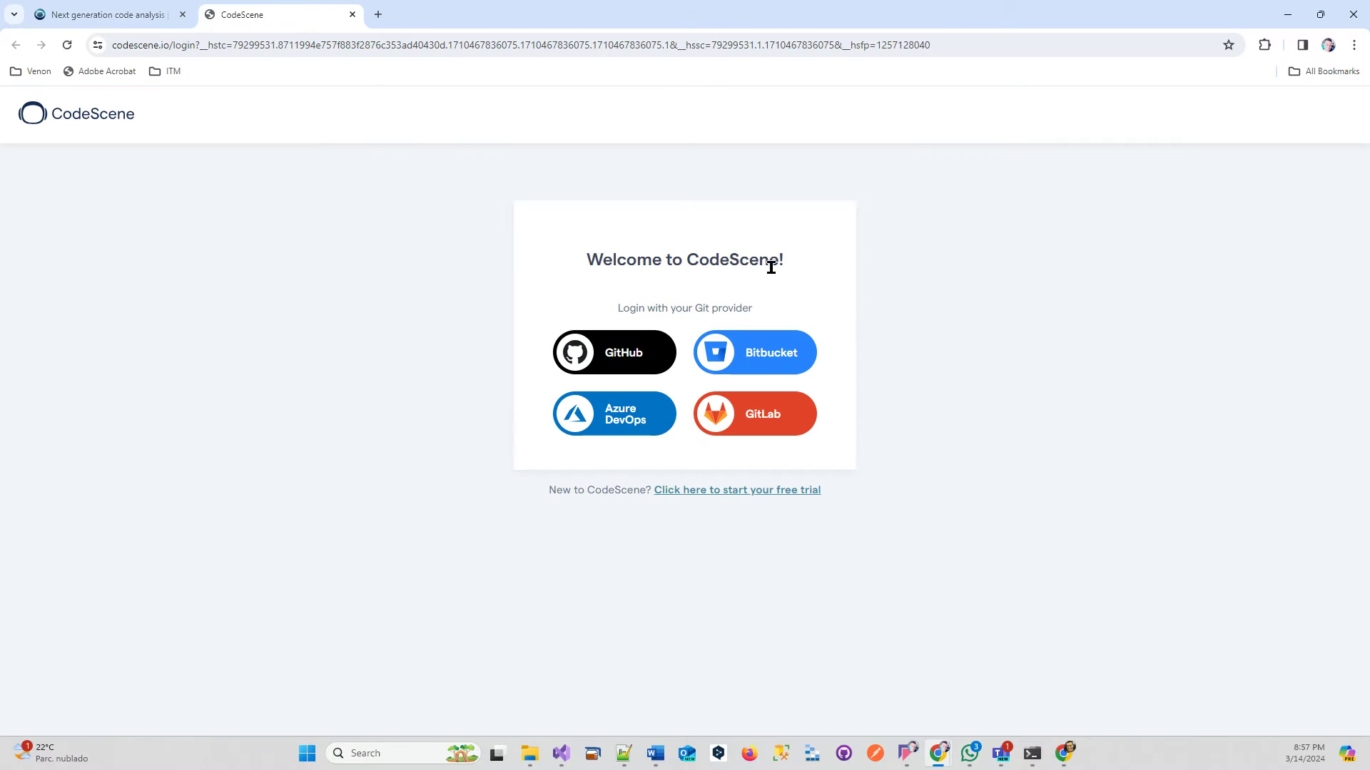
pyautogui.click(621, 361)
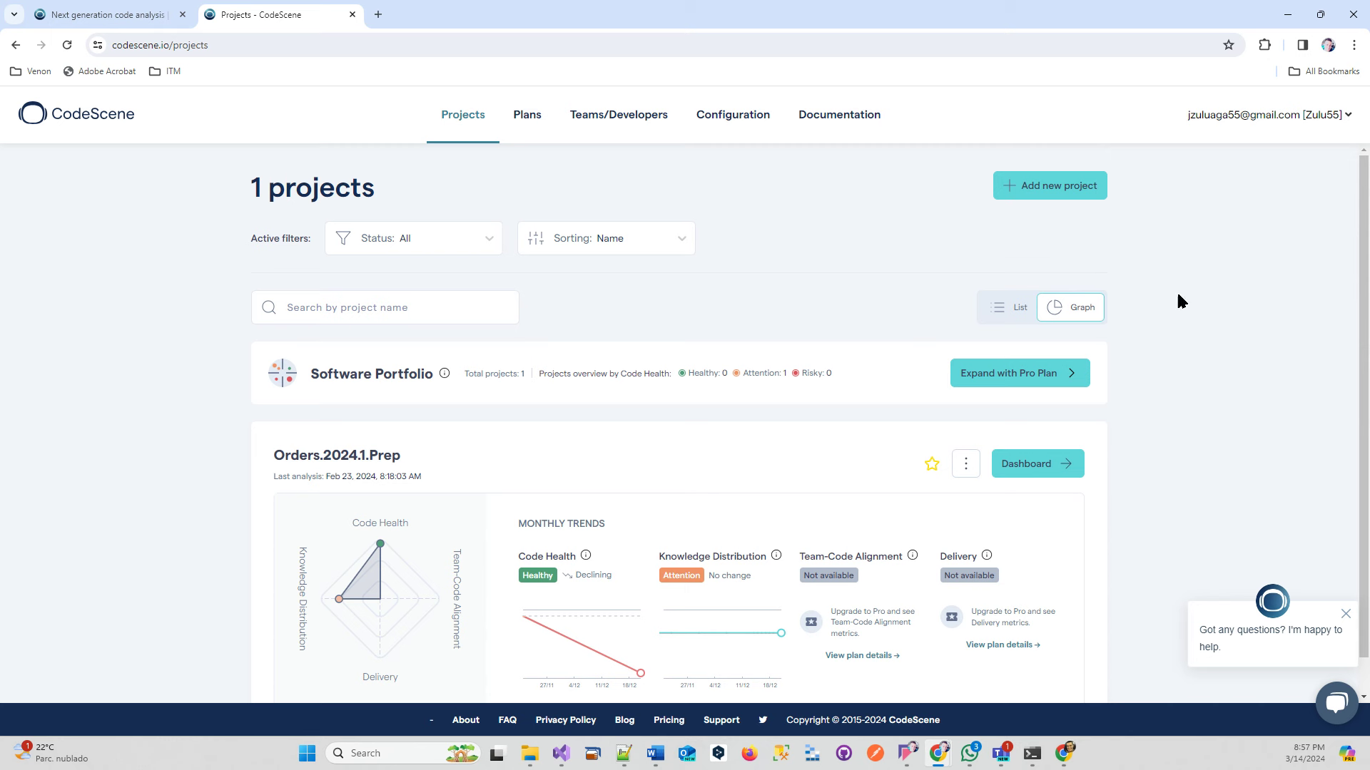
# Start a new project, filter the repositories by haND and continue with the HandimanProDeleteme repository selected.
pyautogui.scroll(-1, 1247, 399)
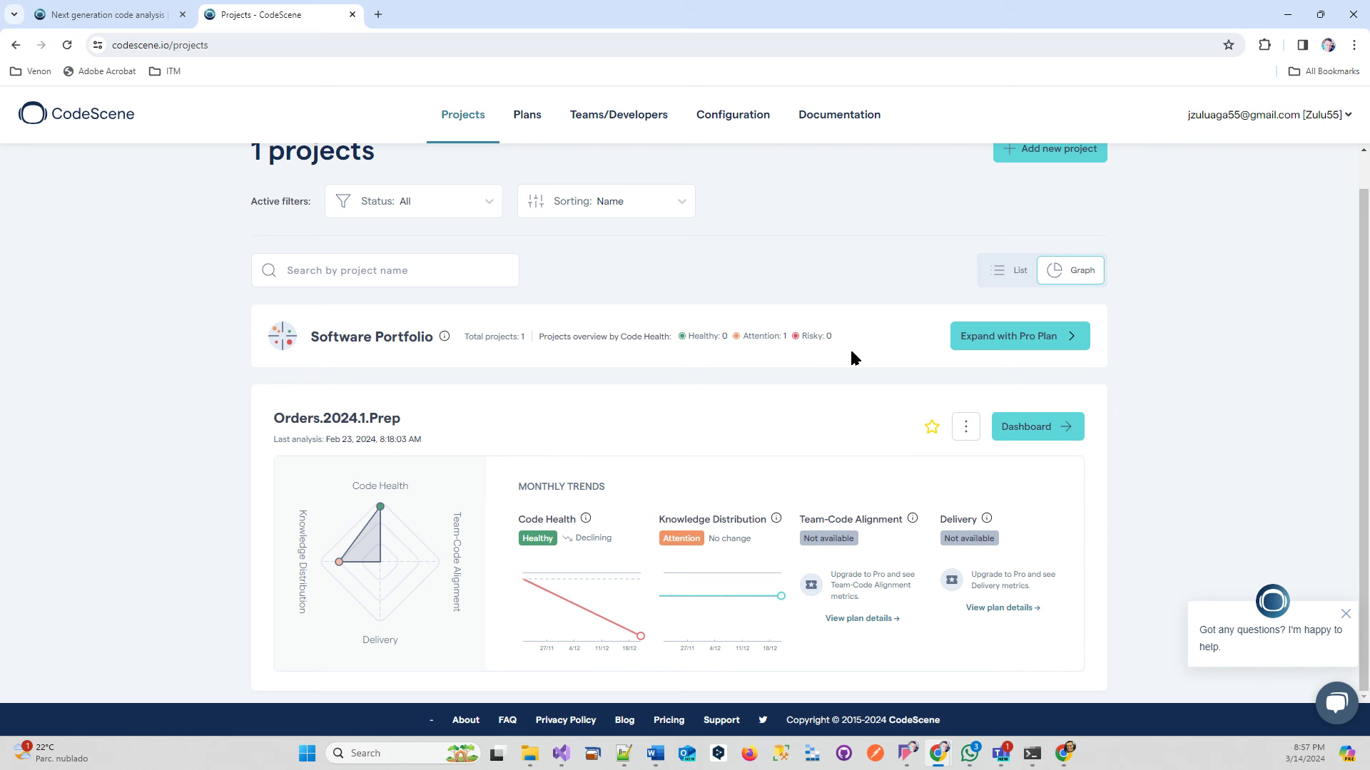
pyautogui.scroll(1, 443, 422)
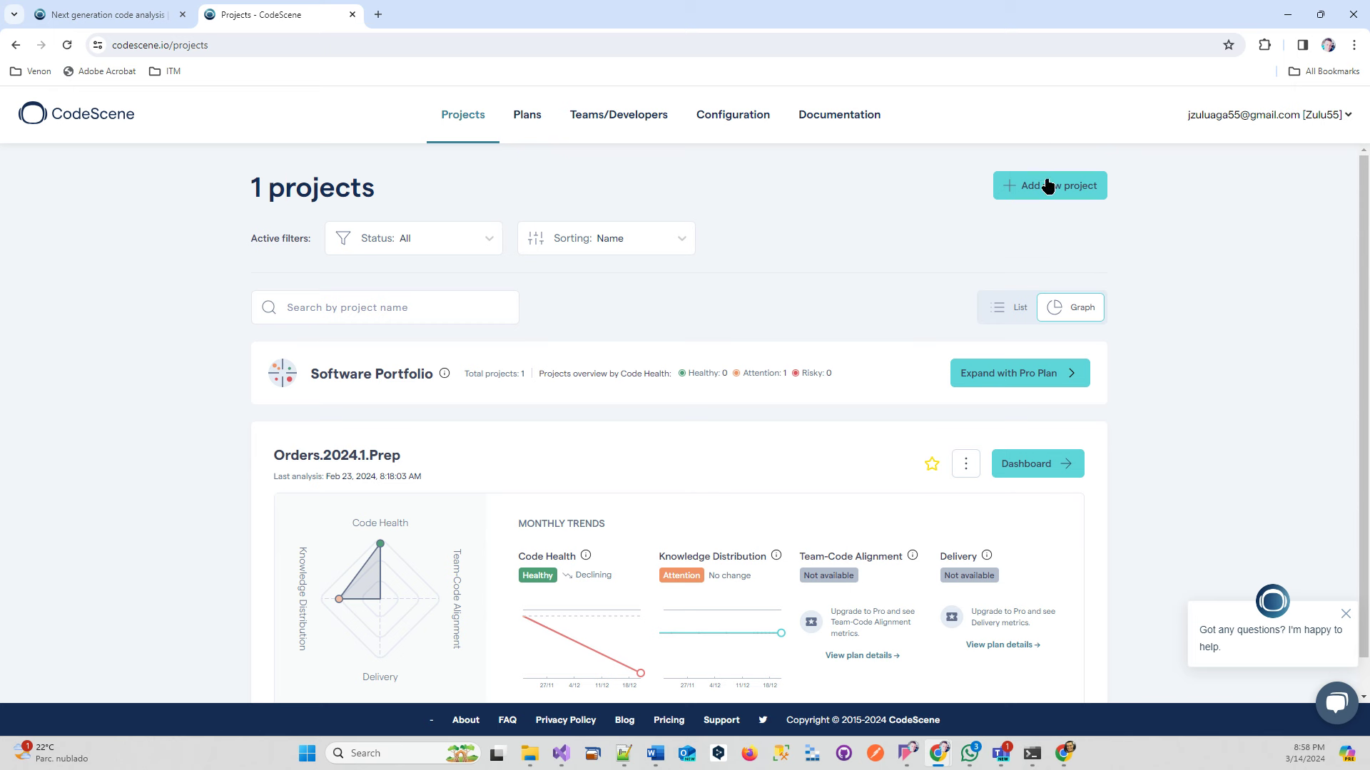
pyautogui.click(1056, 184)
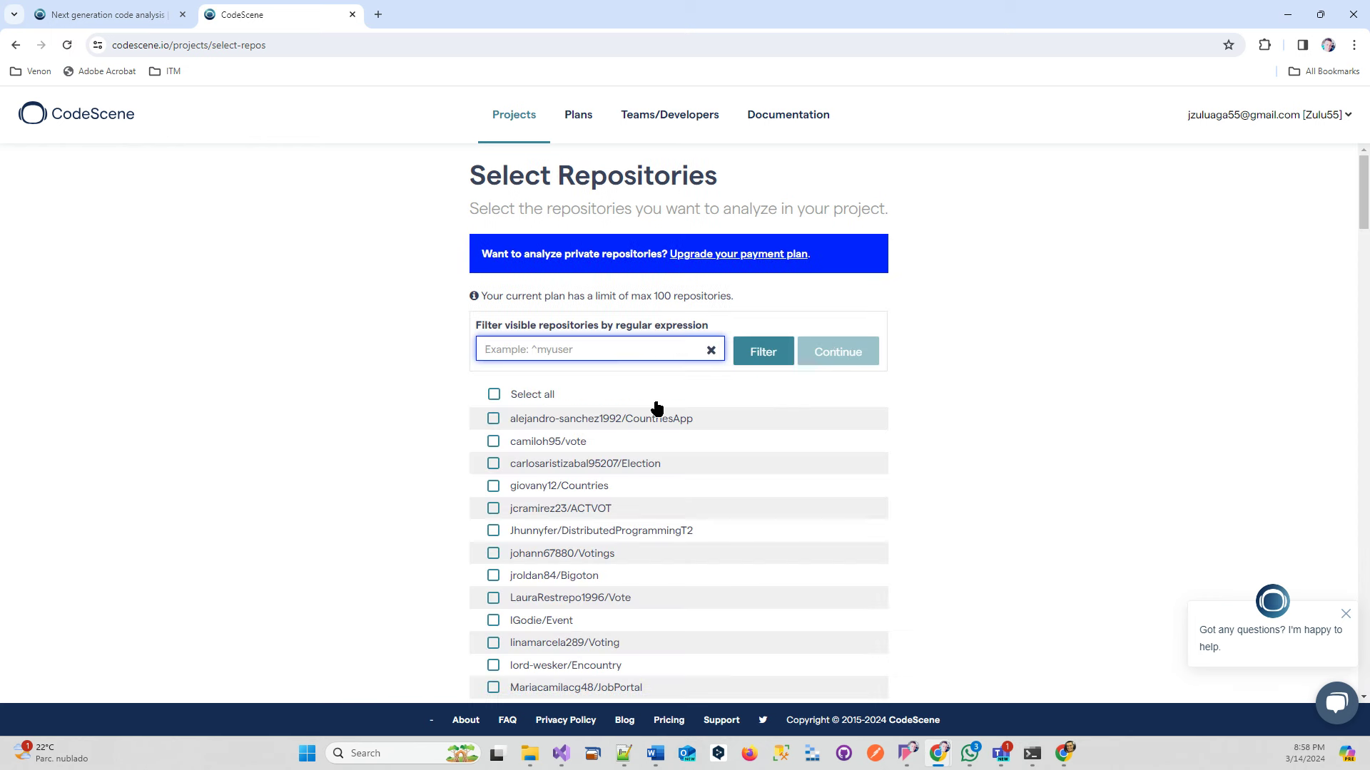
pyautogui.write('hant')
pyautogui.press('BackSpace')
pyautogui.press('BackSpace')
pyautogui.write('ND')
pyautogui.click(780, 359)
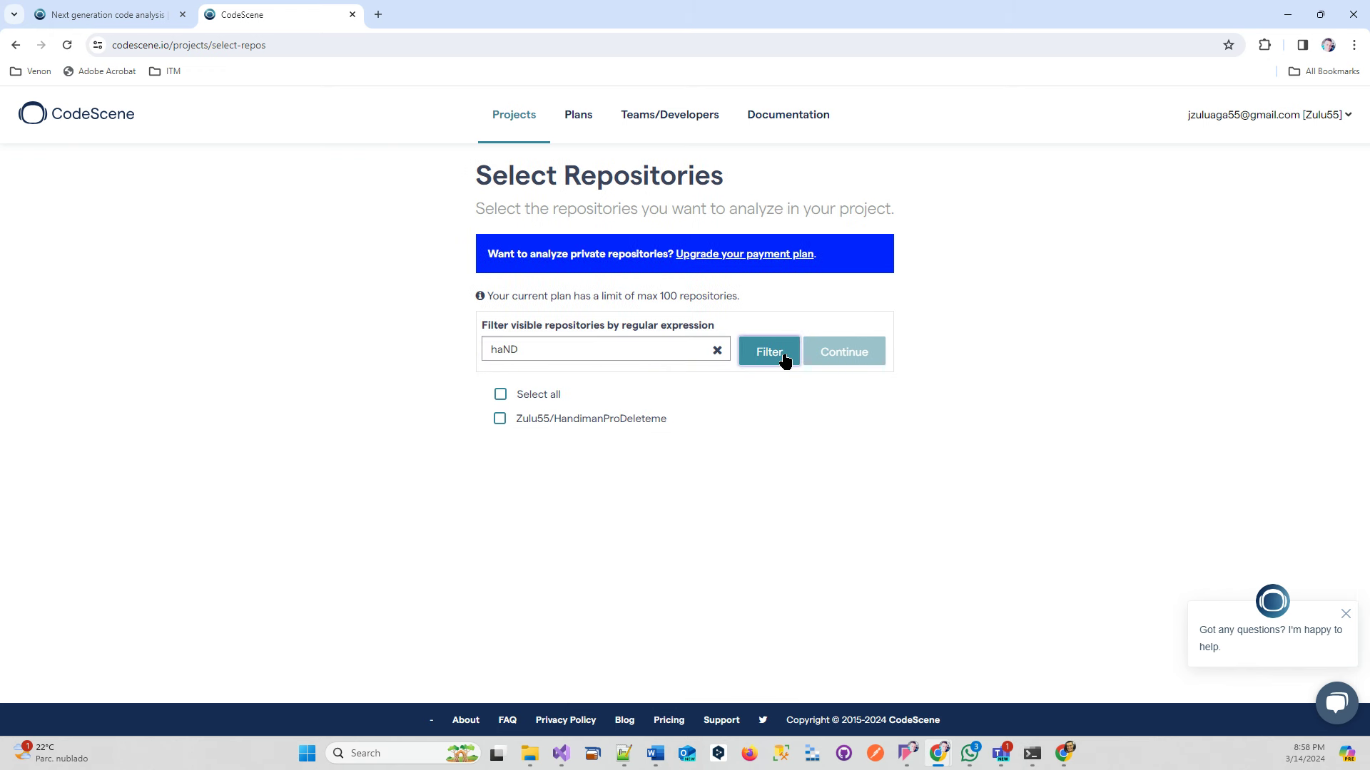
pyautogui.click(501, 420)
pyautogui.click(825, 355)
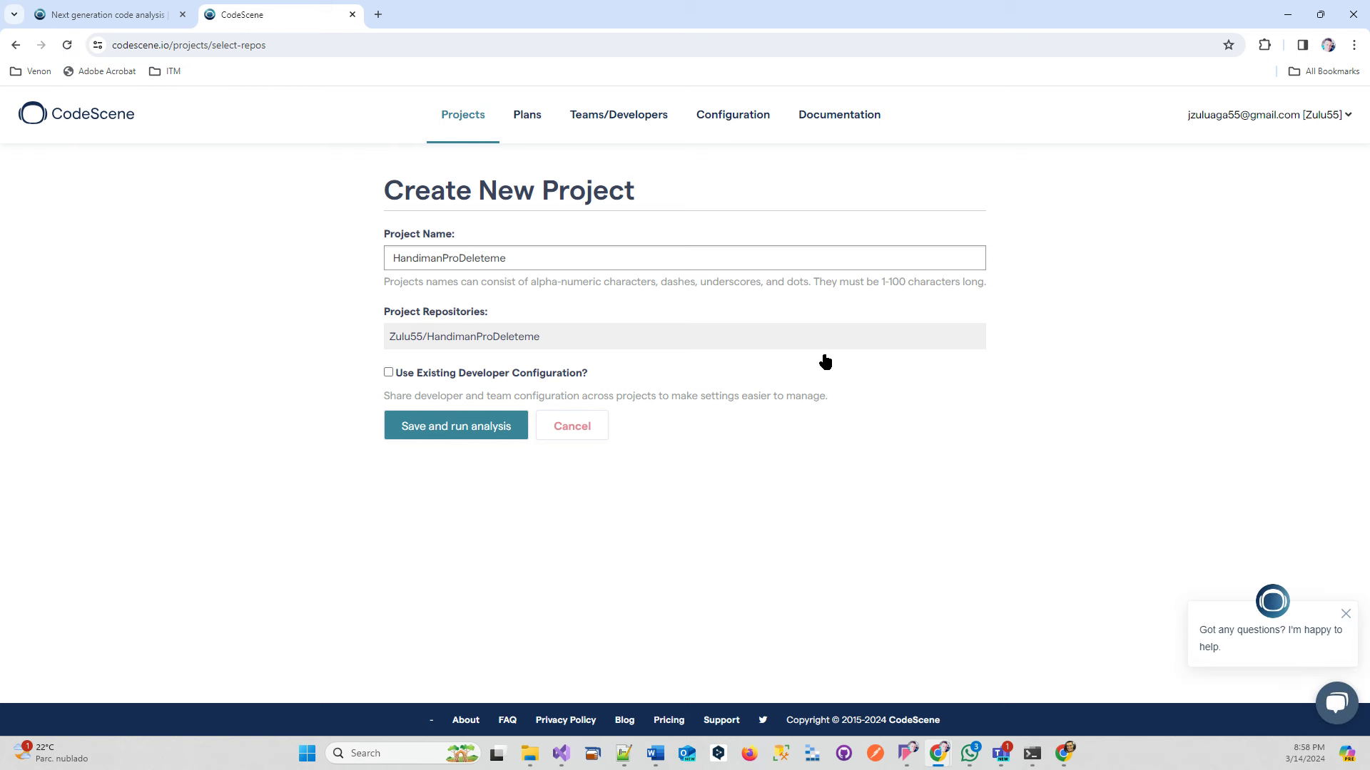
# Enable the existing developer configuration Orders.2024.1.Prep for the new project, then save it and run the analysis.
pyautogui.click(466, 437)
pyautogui.click(460, 428)
pyautogui.click(399, 377)
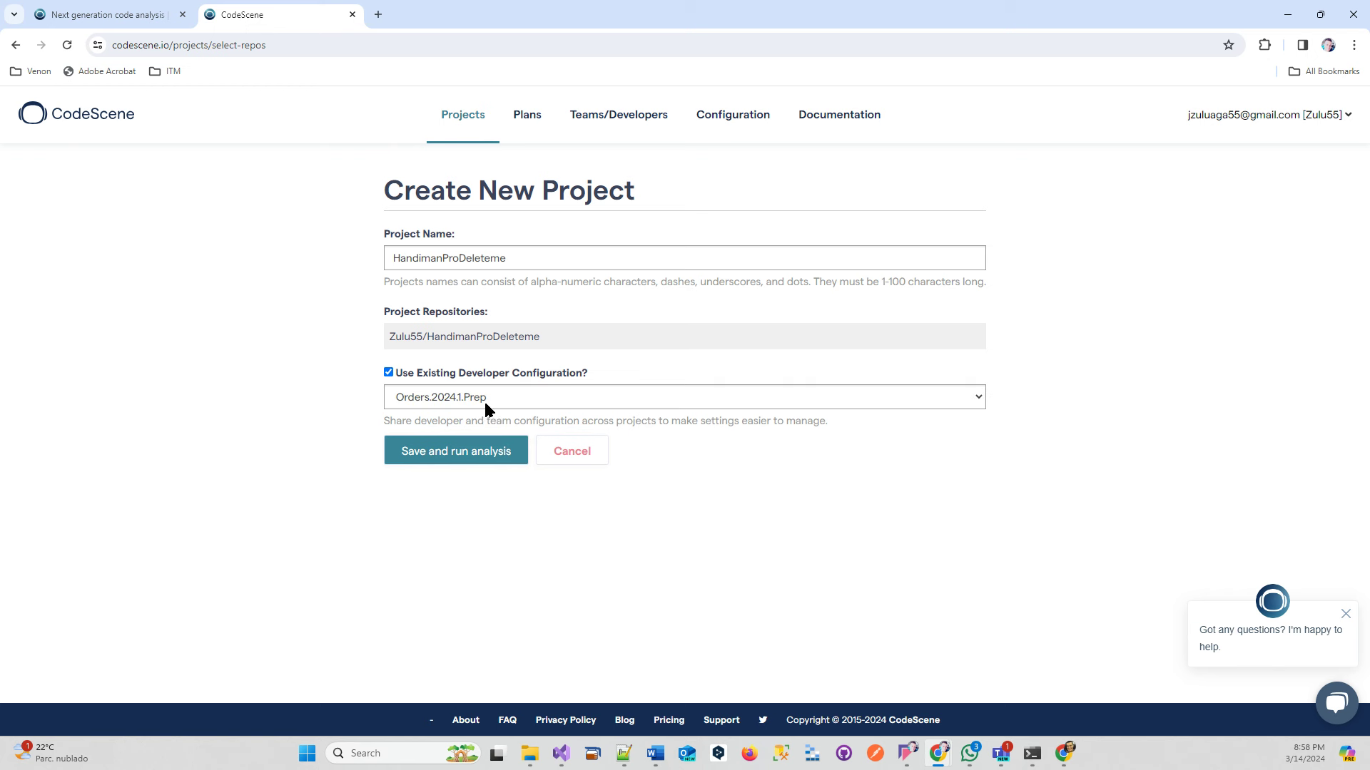
pyautogui.click(388, 373)
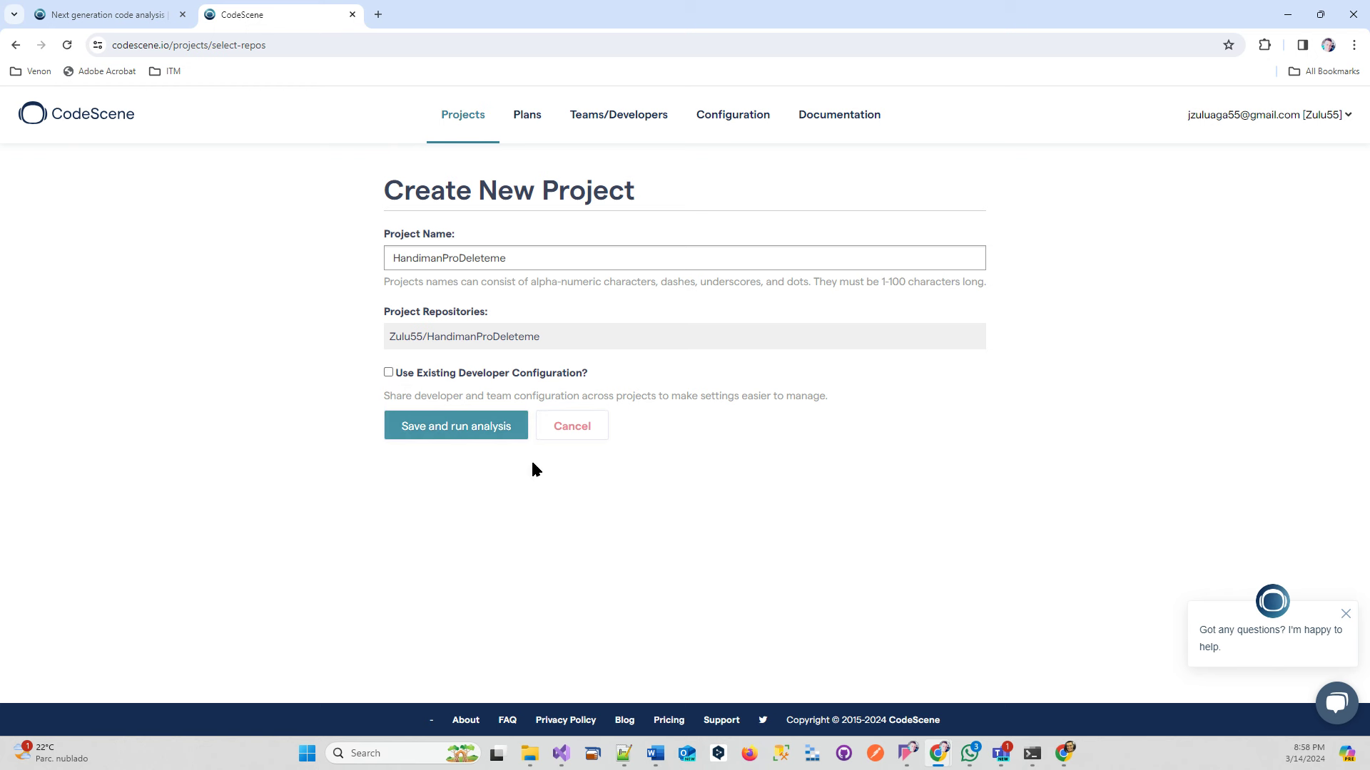
pyautogui.click(388, 373)
pyautogui.click(460, 466)
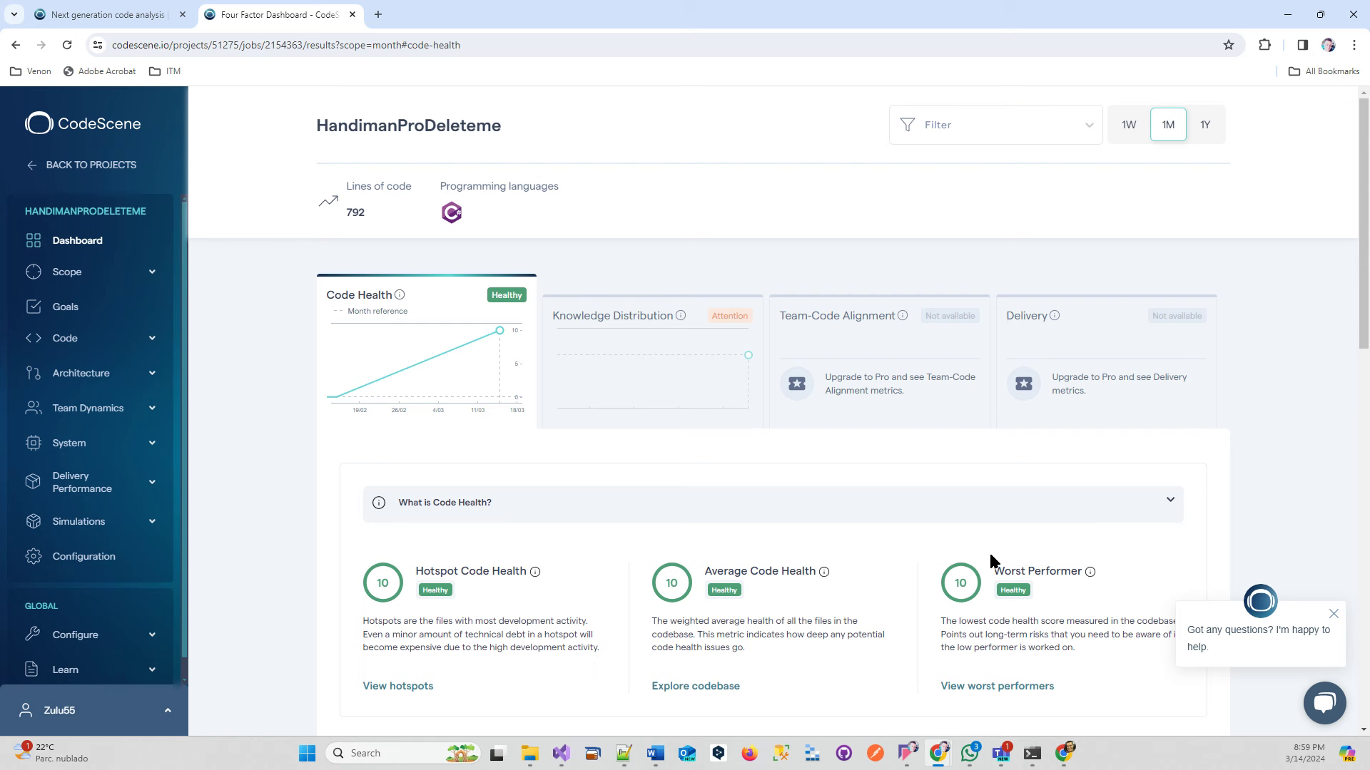
# Review the code health scores, improvements, risks and focus areas on the HandimanProDeleteme dashboard.
pyautogui.scroll(-3, 984, 571)
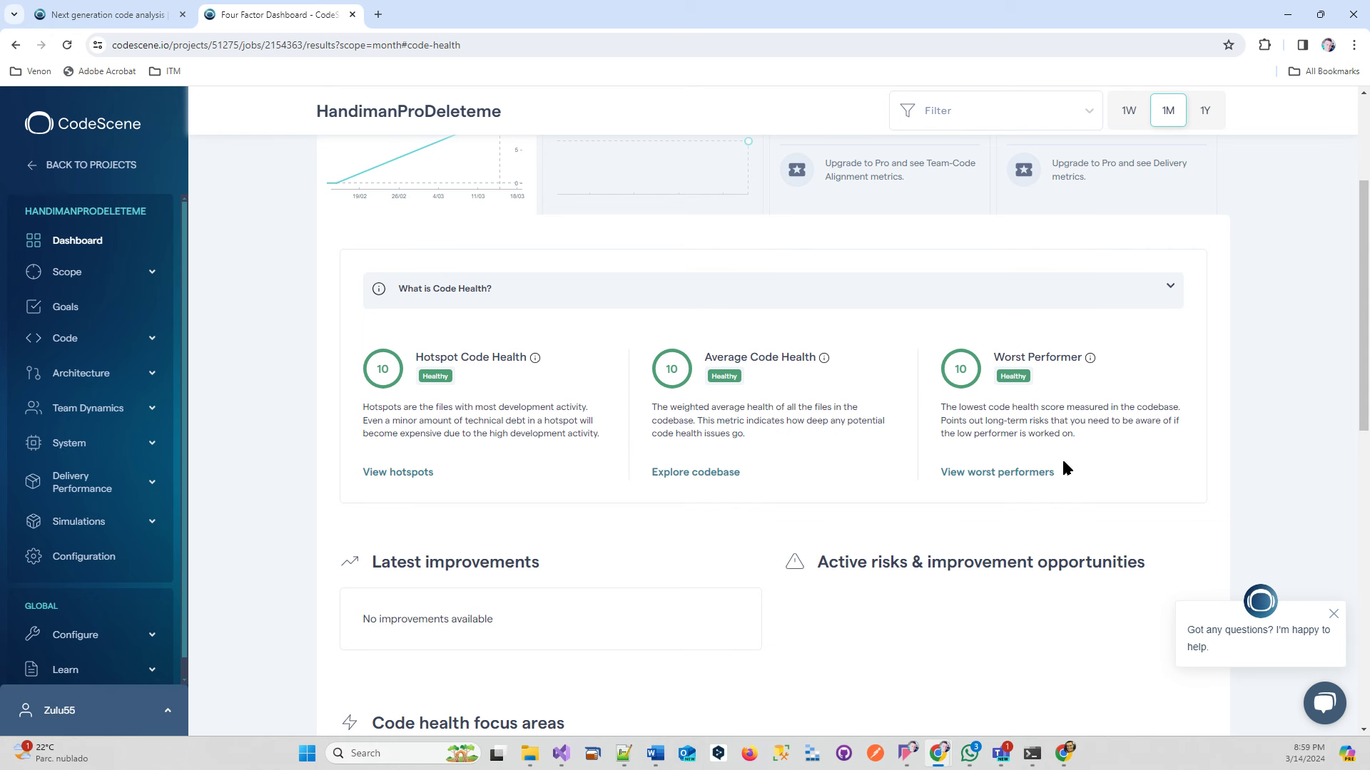
pyautogui.scroll(-6, 999, 467)
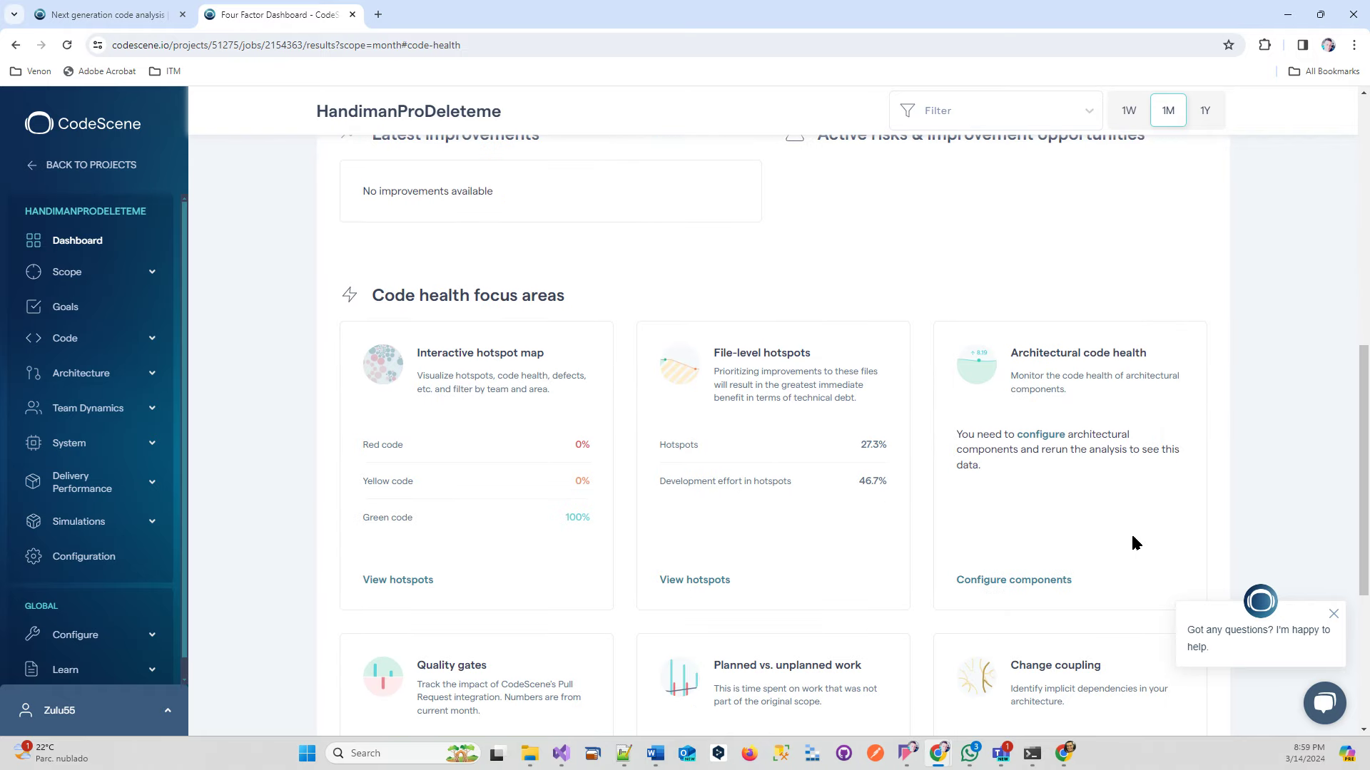
pyautogui.scroll(-3, 1132, 542)
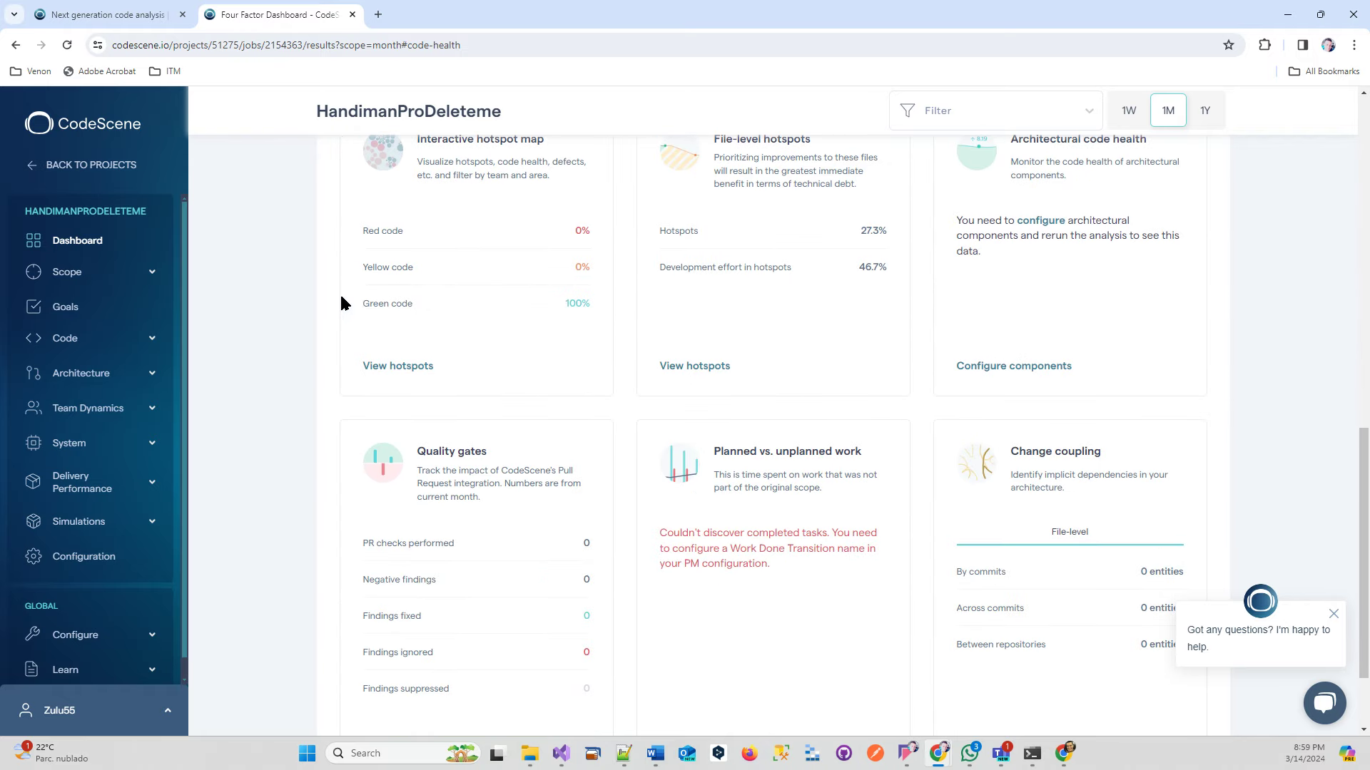
pyautogui.scroll(5, 1086, 453)
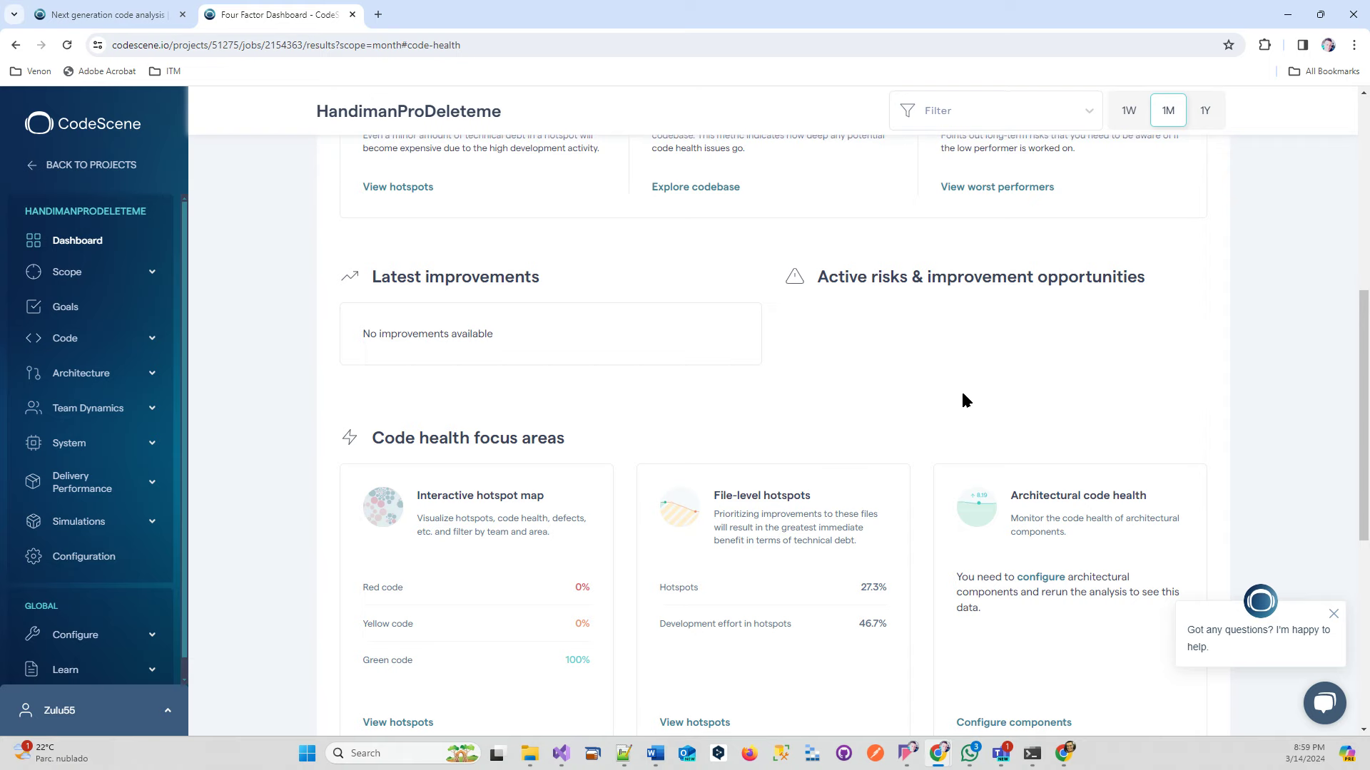
pyautogui.scroll(3, 1013, 456)
pyautogui.scroll(-9, 863, 489)
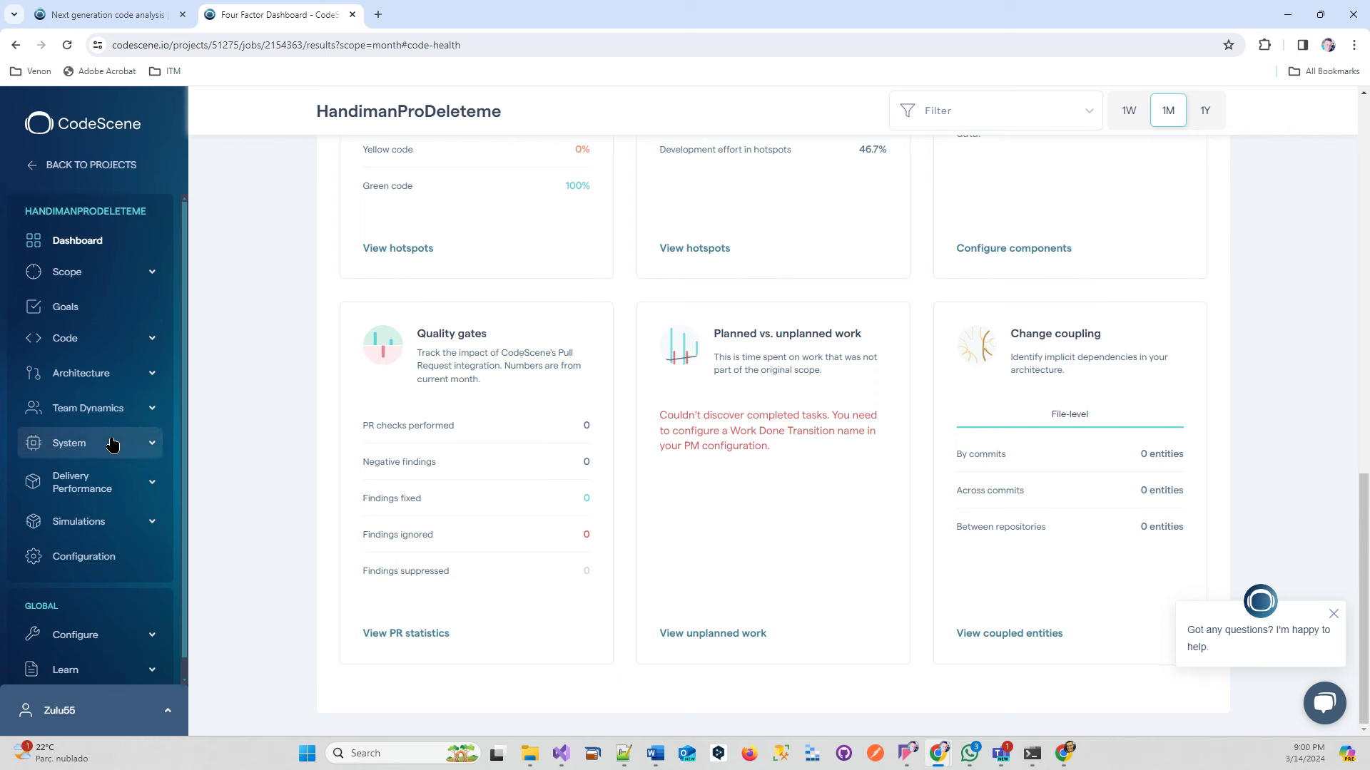
# Check the Team Dynamics options, then return to the dashboard and go over its health metrics again.
pyautogui.click(110, 413)
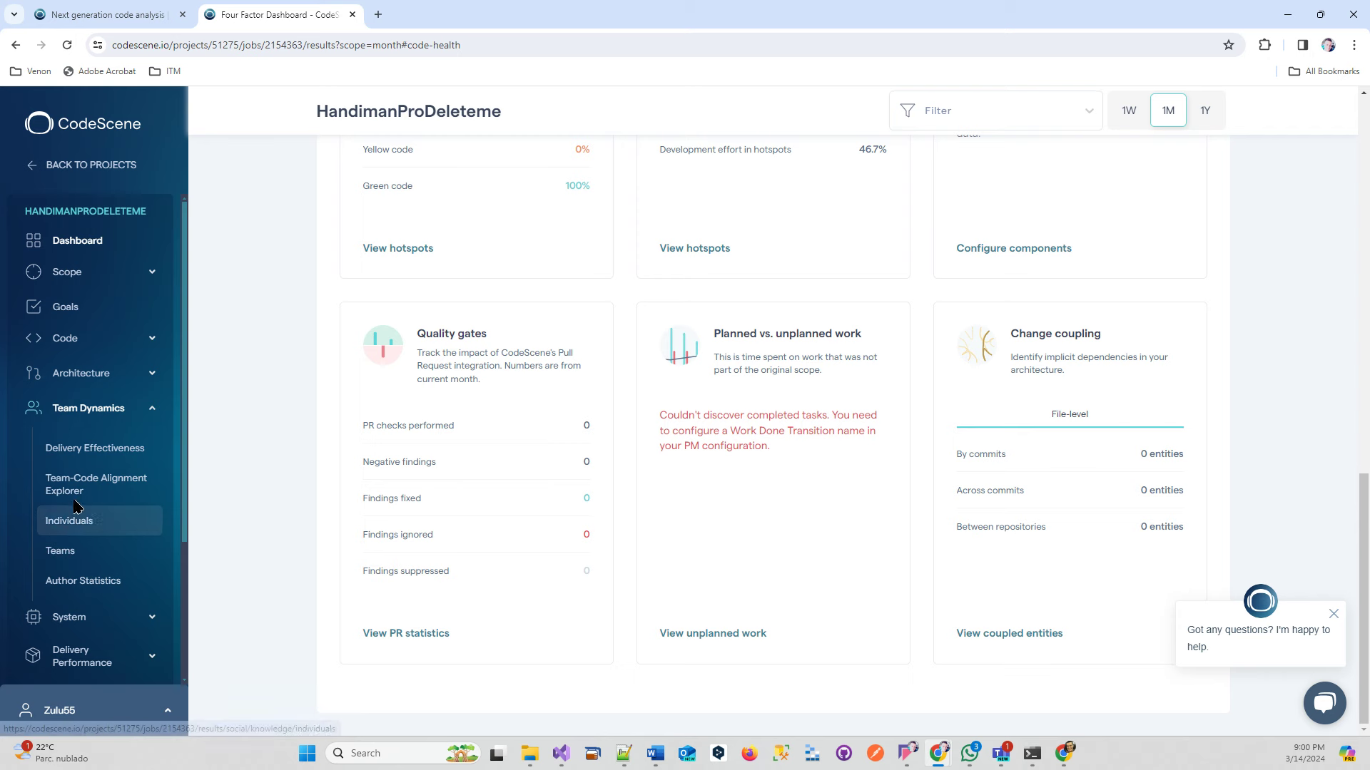
pyautogui.click(80, 241)
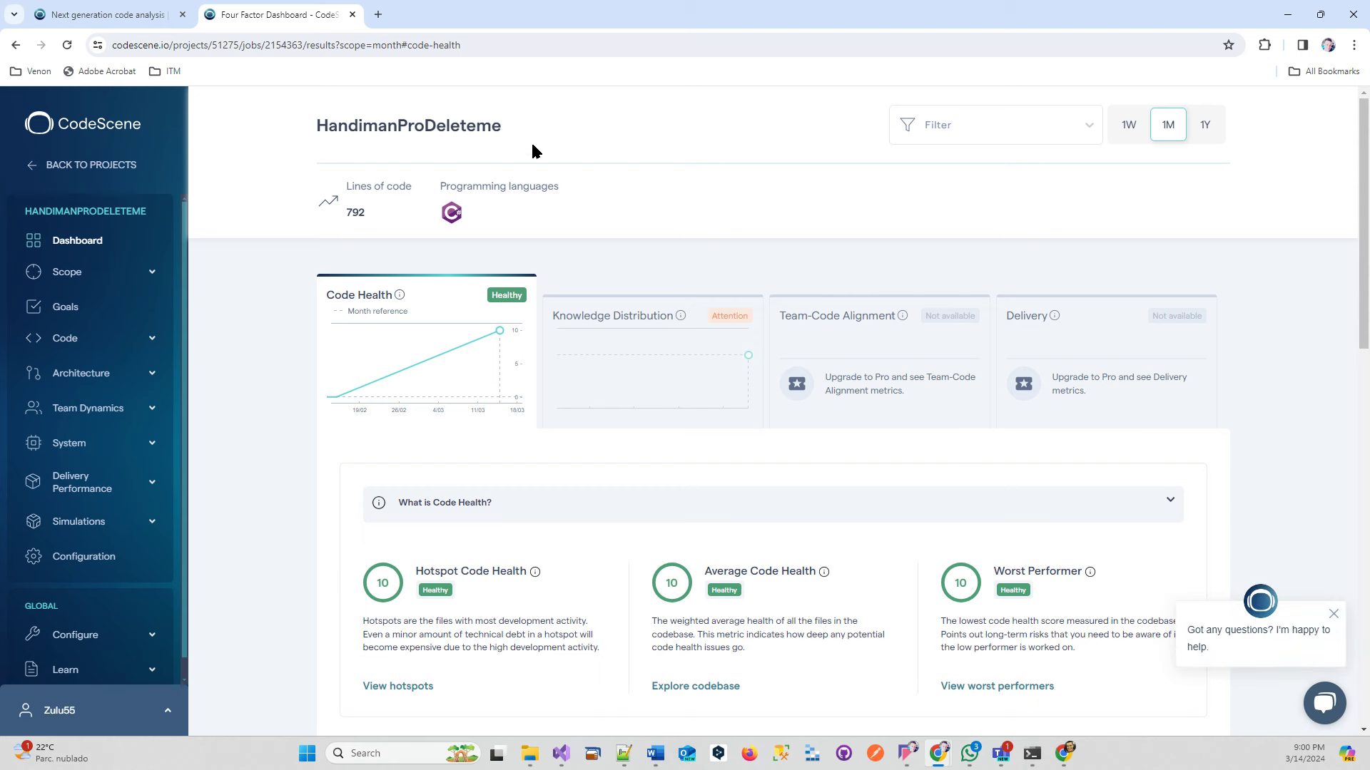
pyautogui.scroll(-8, 1141, 451)
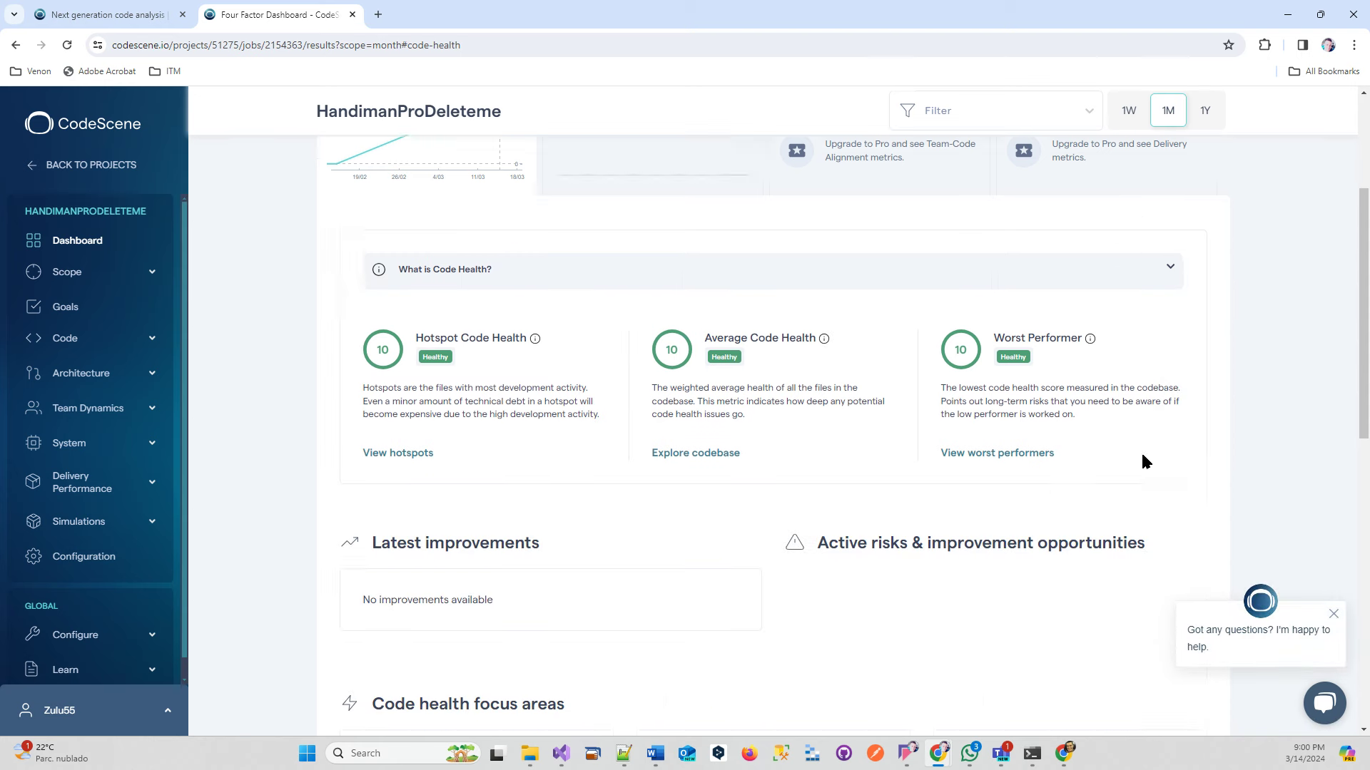
pyautogui.scroll(-2, 1173, 489)
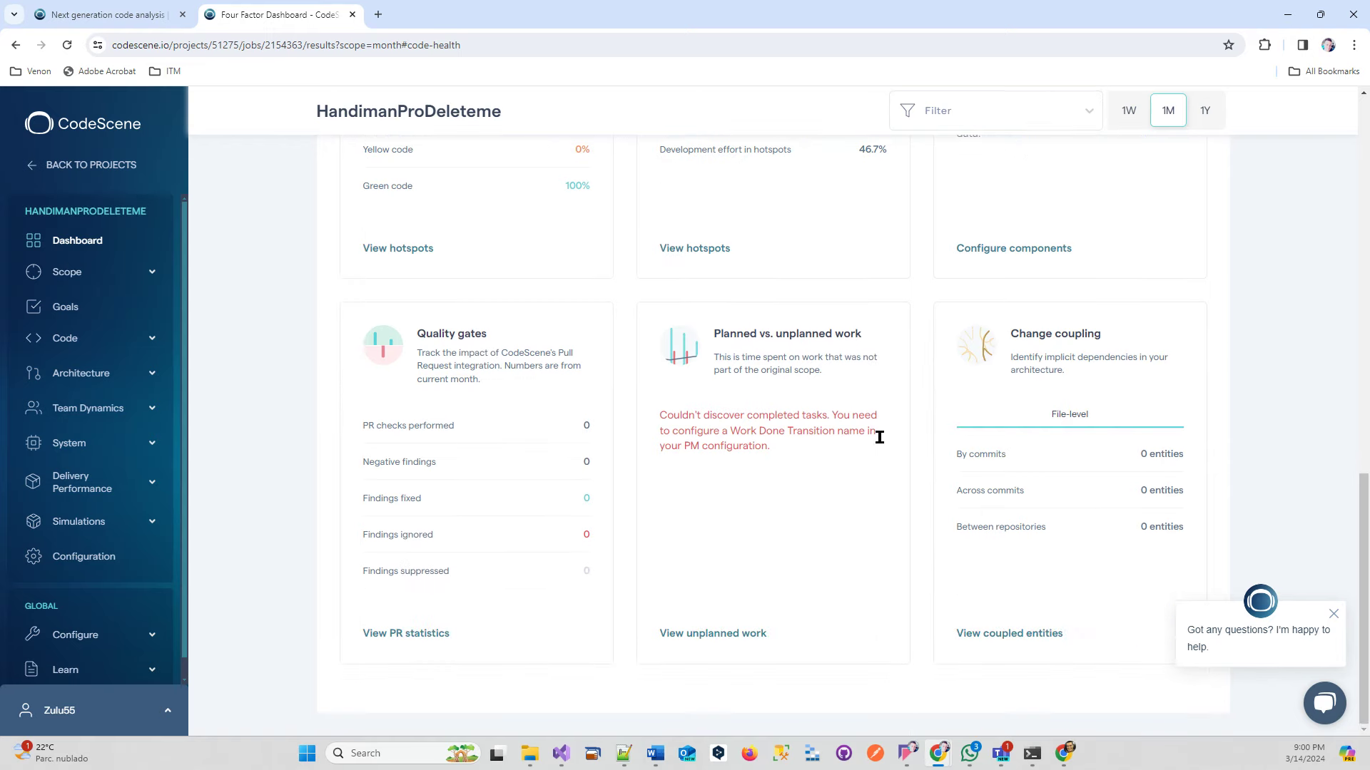
pyautogui.scroll(5, 1190, 561)
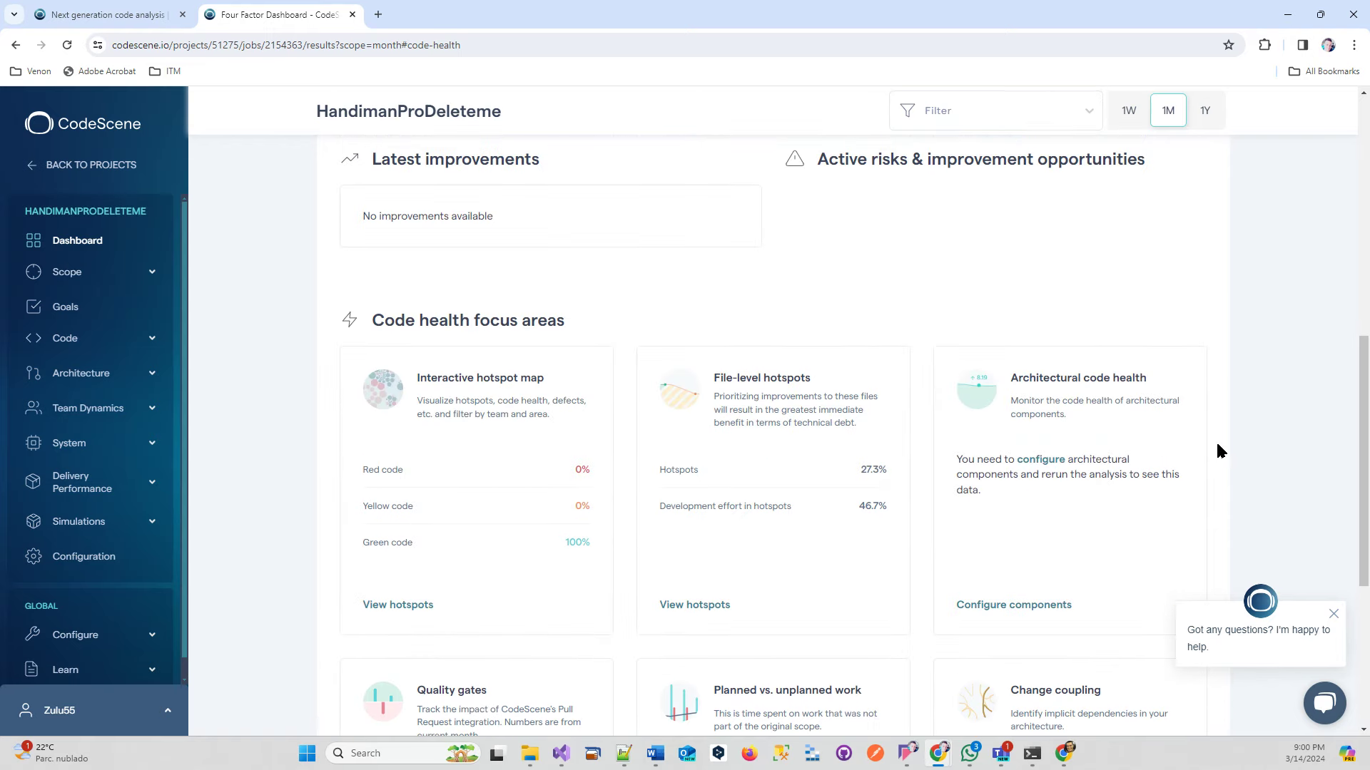
pyautogui.scroll(4, 1217, 450)
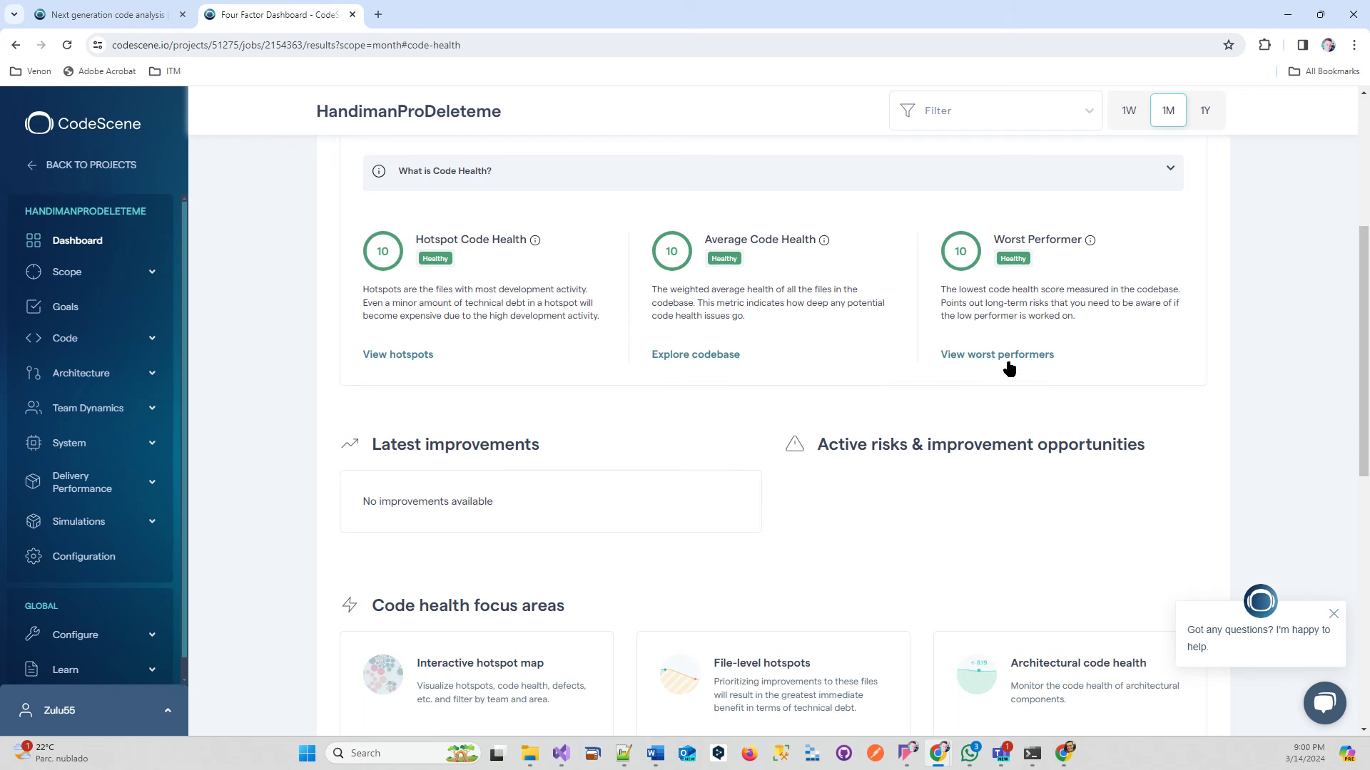
# Dismiss the chat greeting and open the coupled entities from the Change coupling focus area.
pyautogui.click(1333, 614)
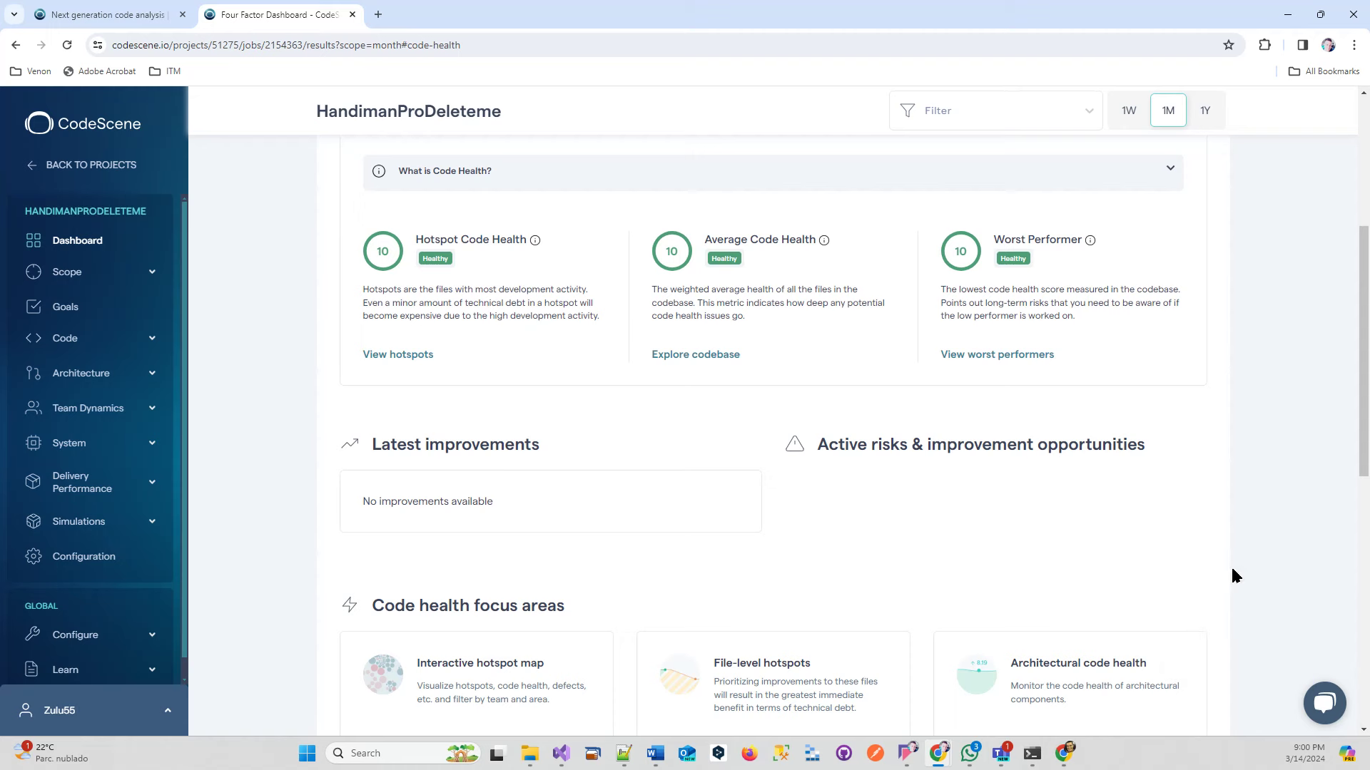
pyautogui.scroll(-3, 1138, 523)
pyautogui.scroll(-2, 1141, 530)
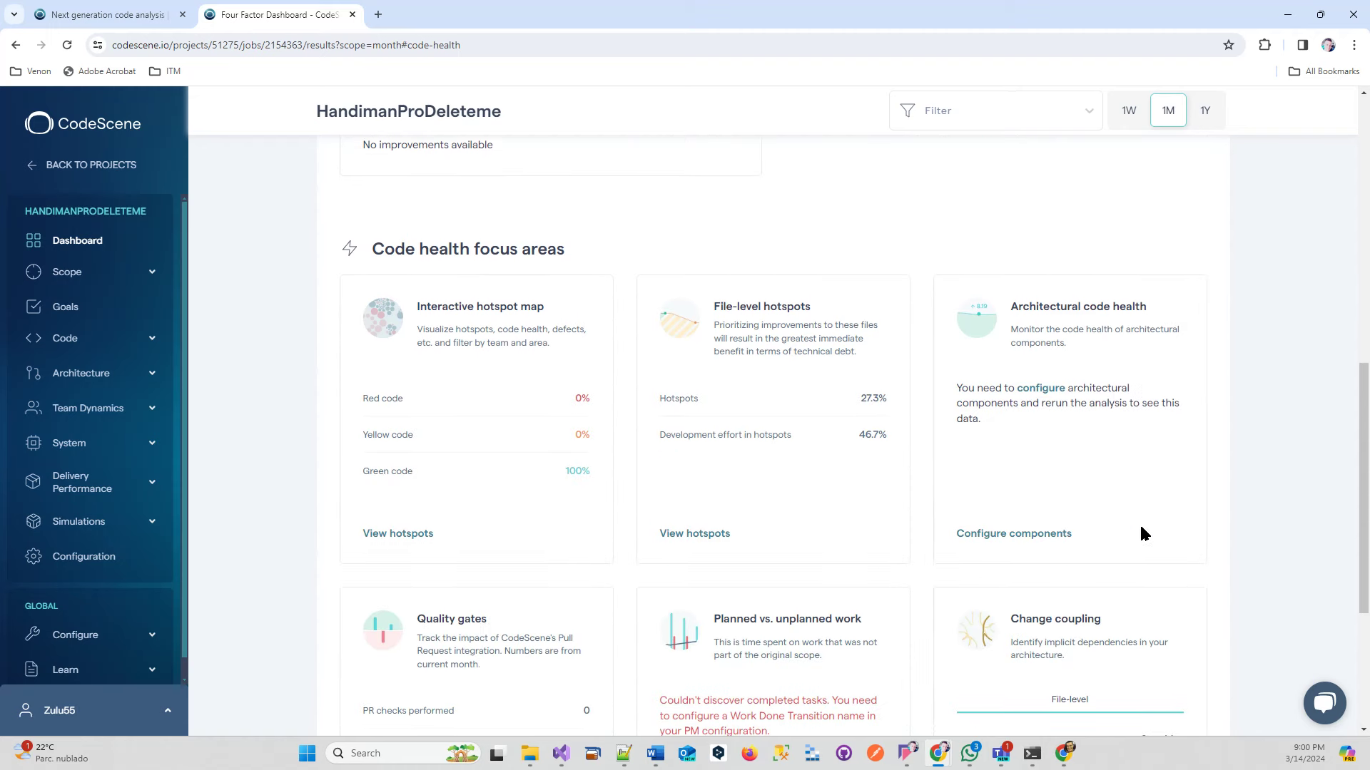
pyautogui.scroll(-3, 1140, 529)
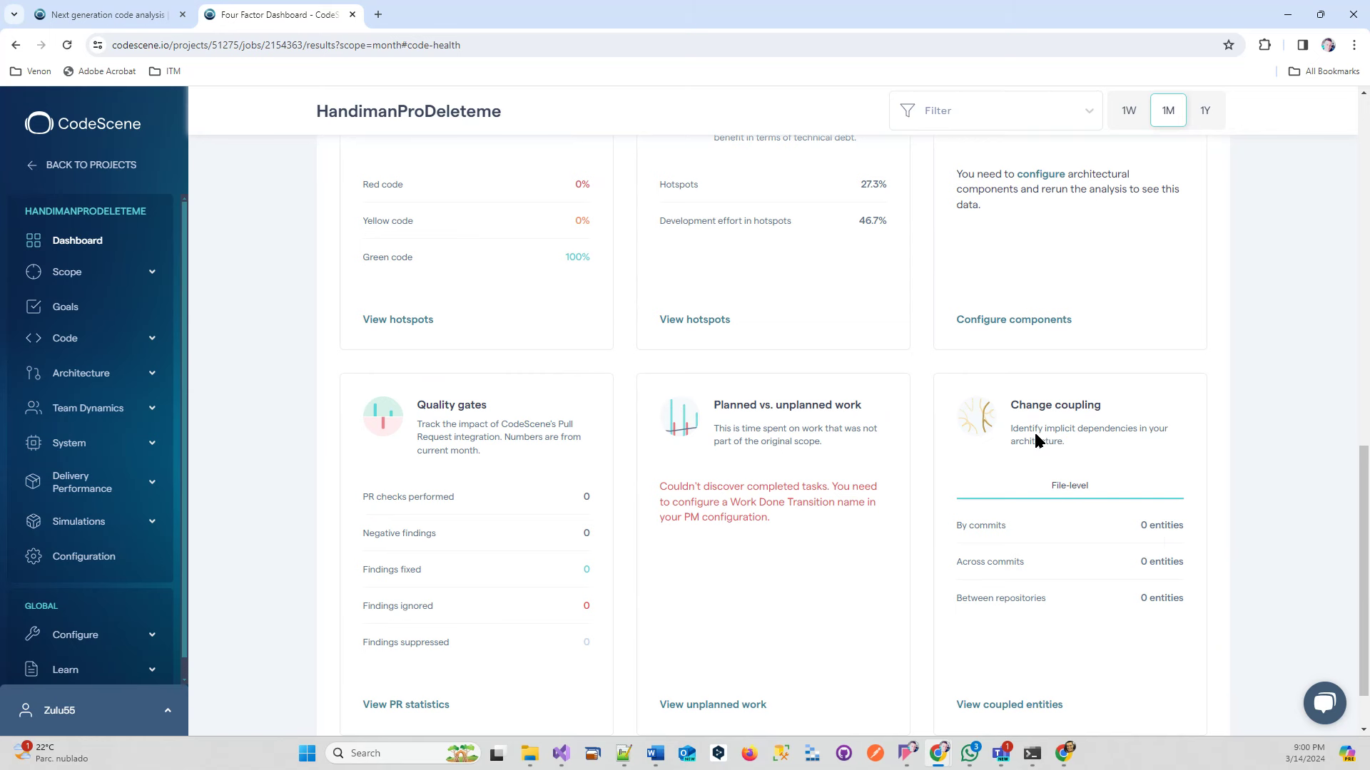
pyautogui.scroll(-1, 1028, 635)
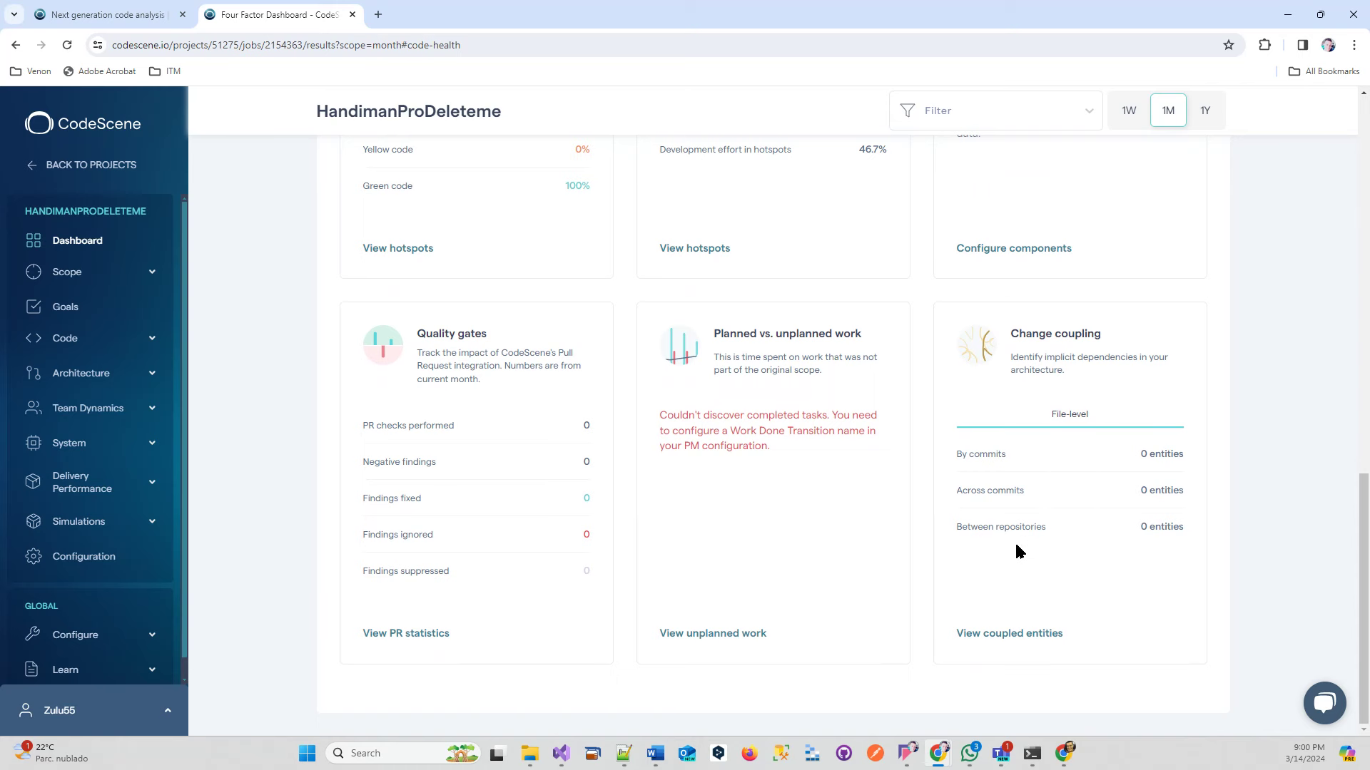
pyautogui.click(1022, 635)
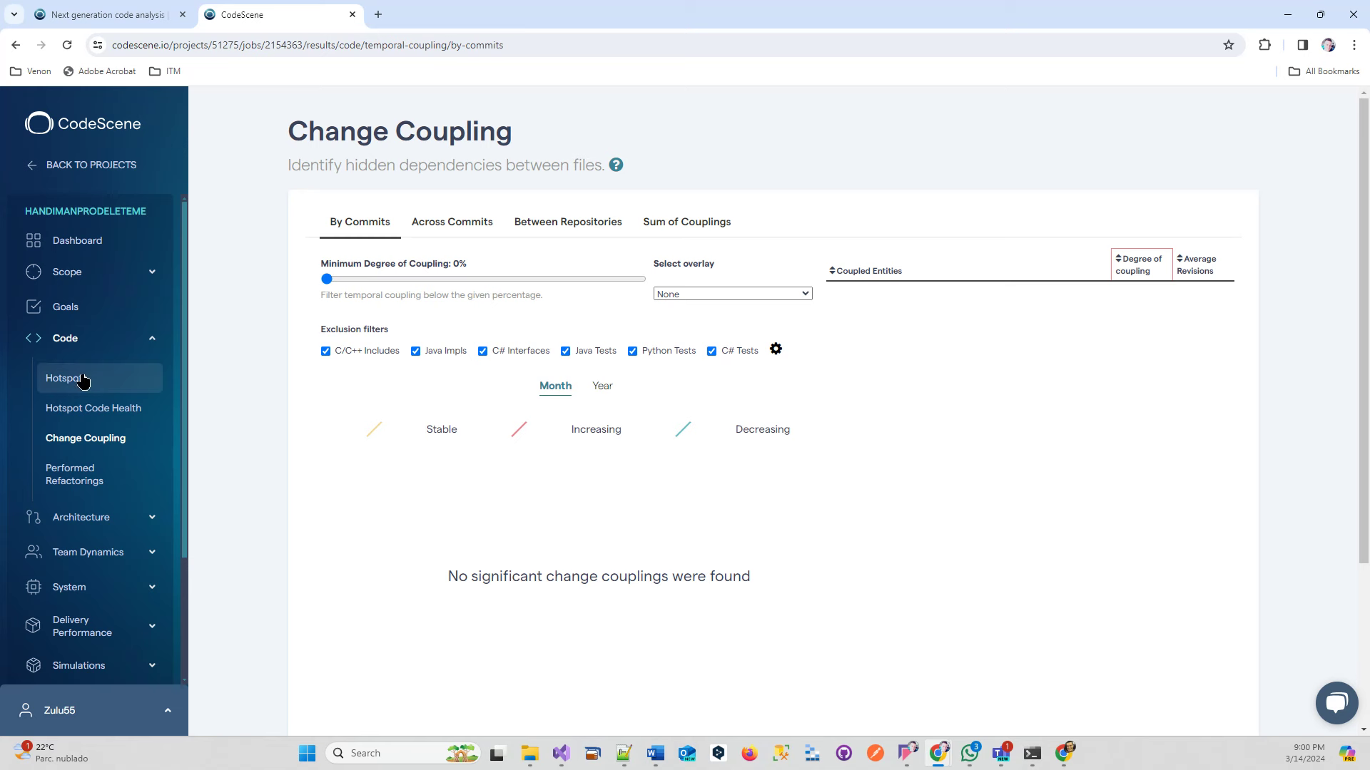
# Examine the main authors map for individuals and the author statistics in HandimanProDeleteme's team dynamics reports.
pyautogui.click(77, 553)
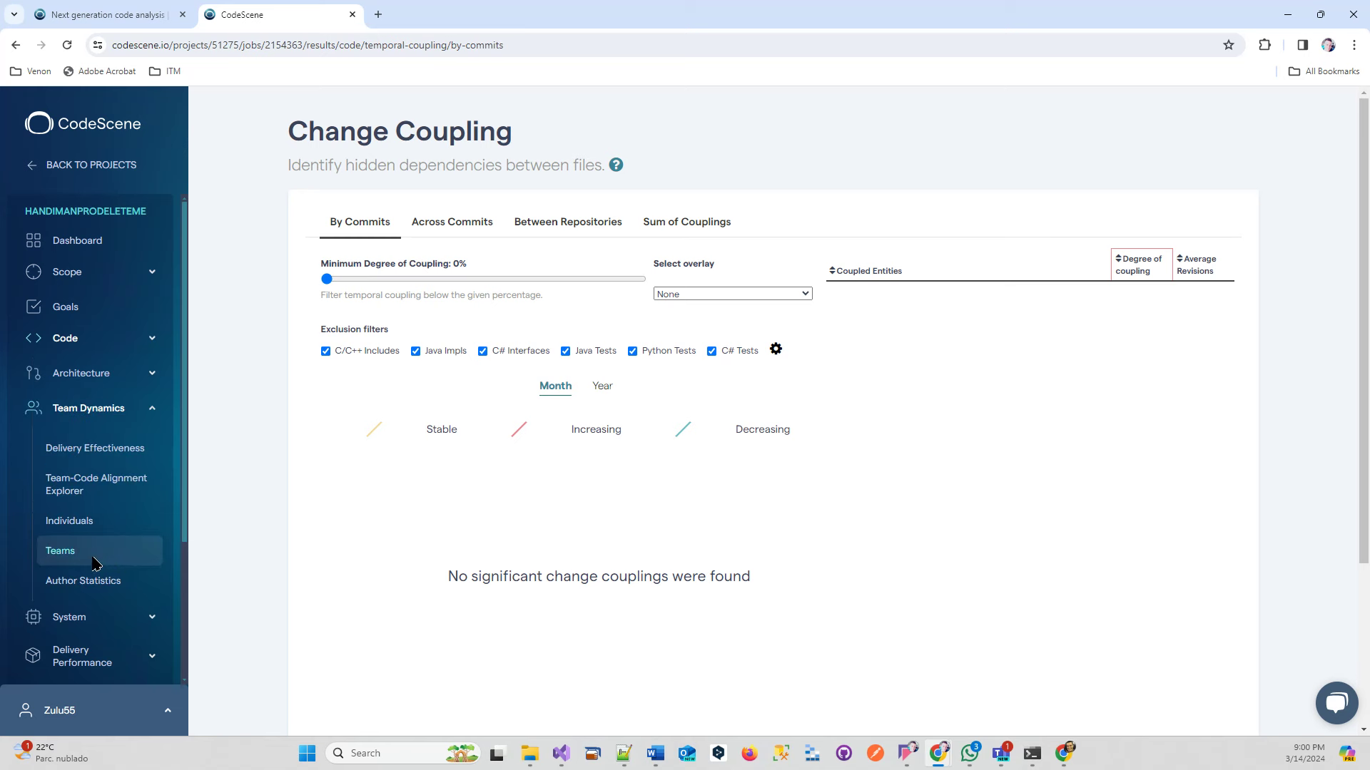
pyautogui.click(78, 525)
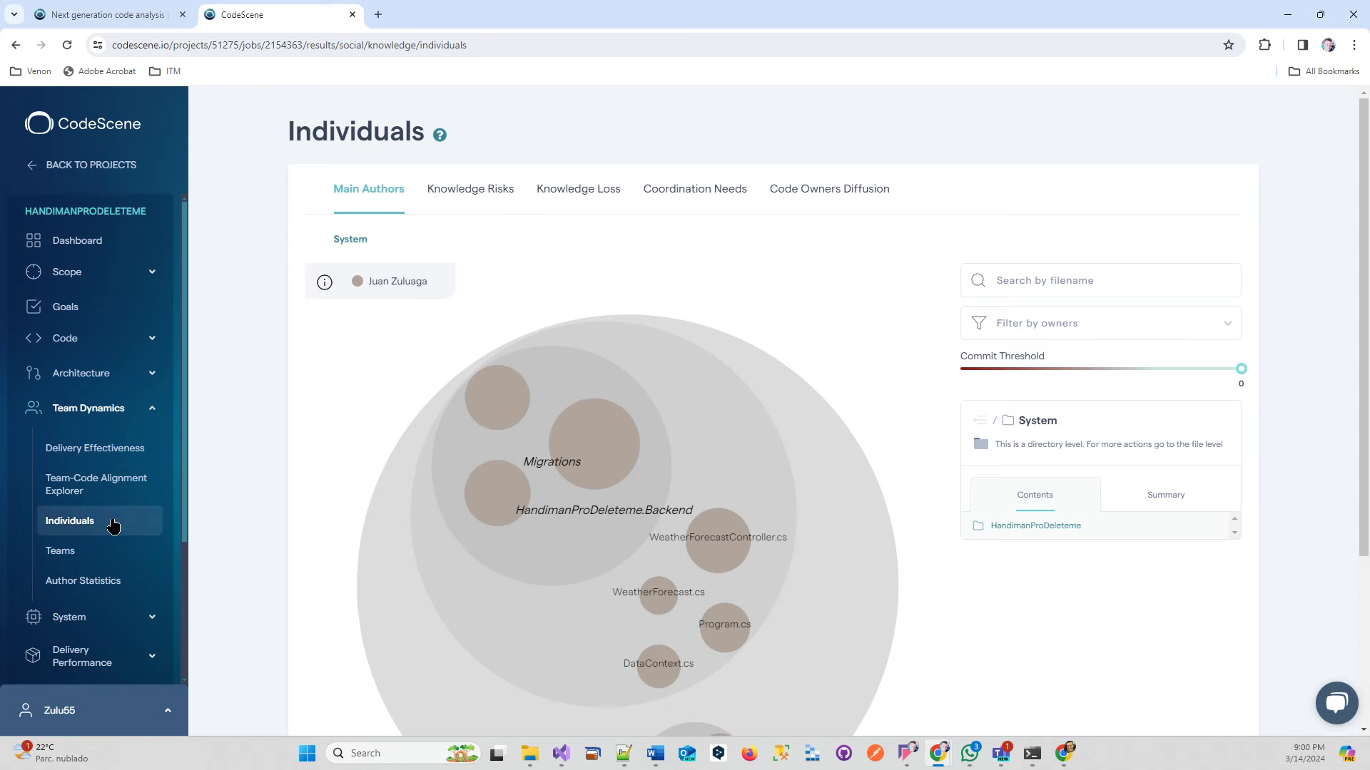
pyautogui.scroll(-3, 996, 580)
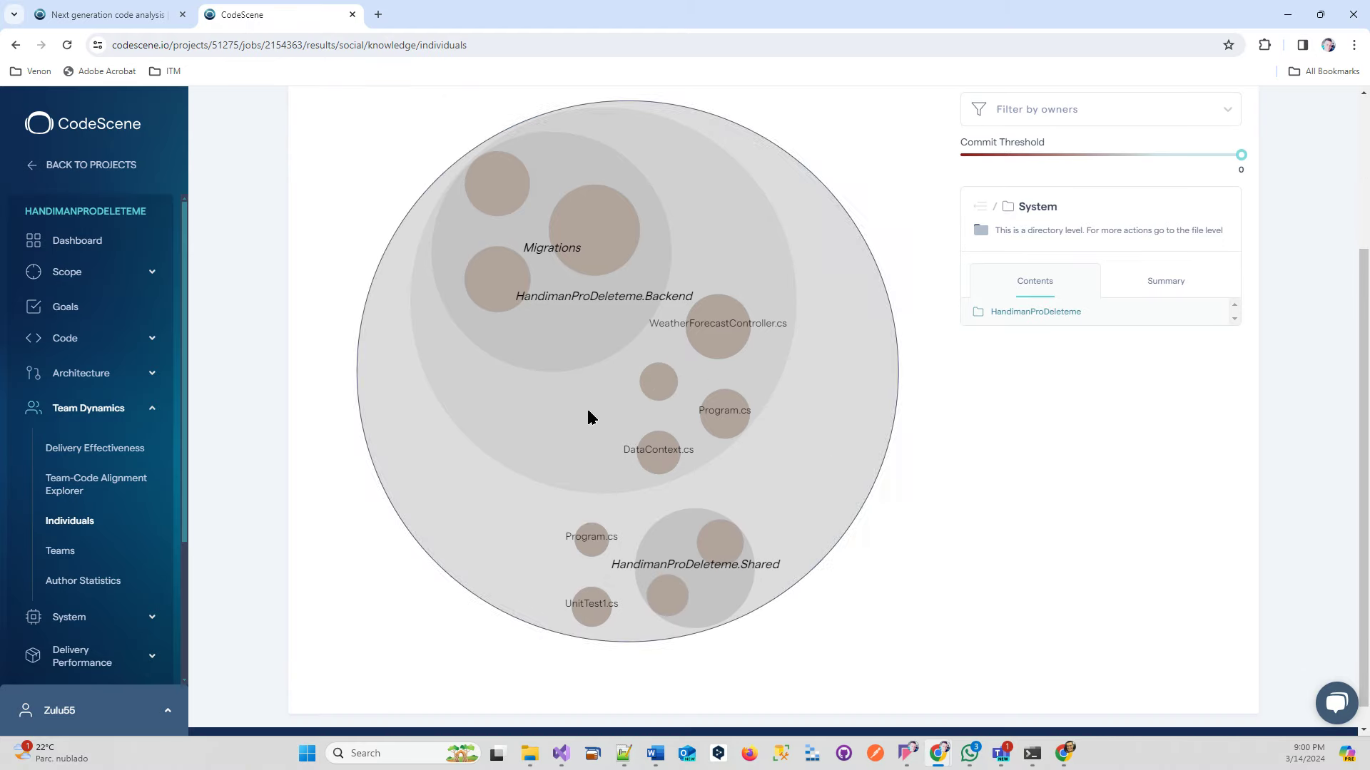
pyautogui.click(104, 591)
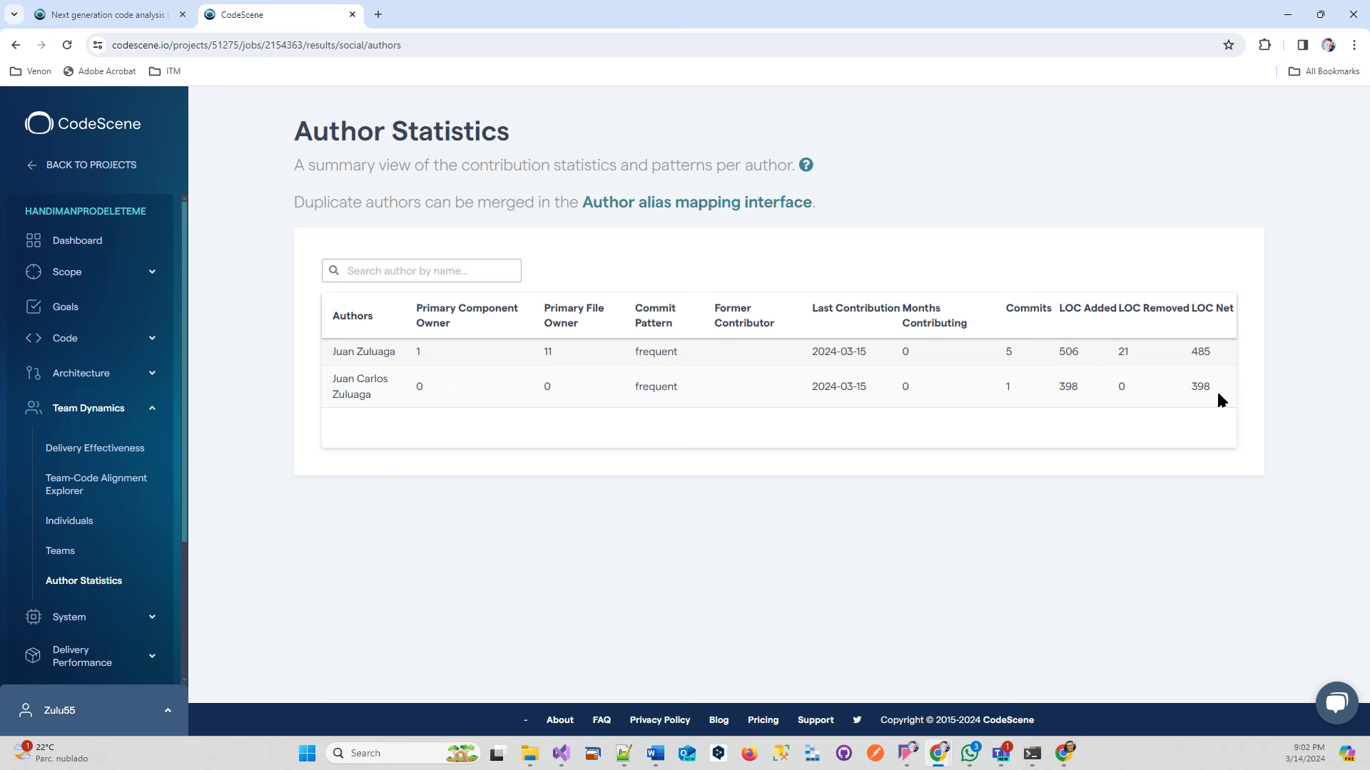
# Return to the projects overview and compare the monthly trends of HandimanProDeleteme and Orders.2024.1.Prep.
pyautogui.click(80, 172)
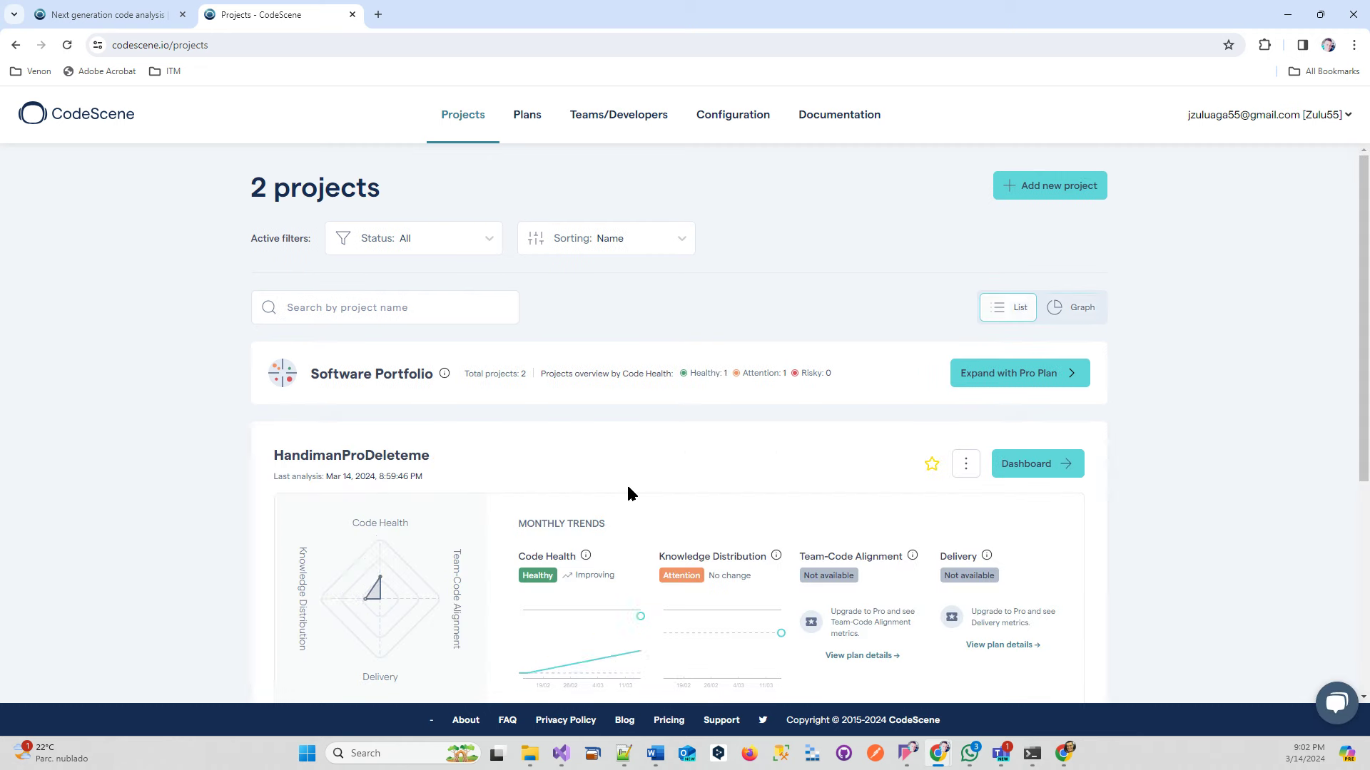
pyautogui.scroll(-4, 440, 529)
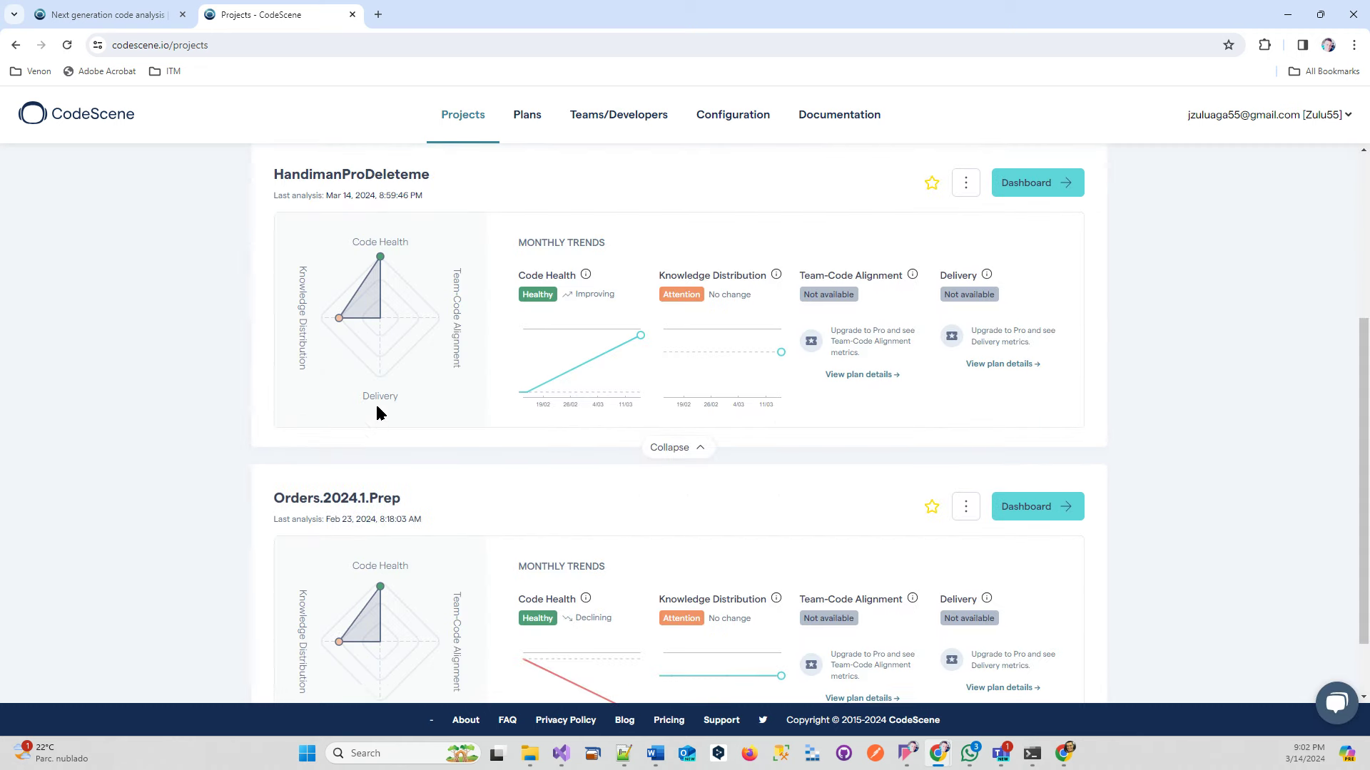
pyautogui.scroll(4, 377, 414)
pyautogui.scroll(-4, 435, 500)
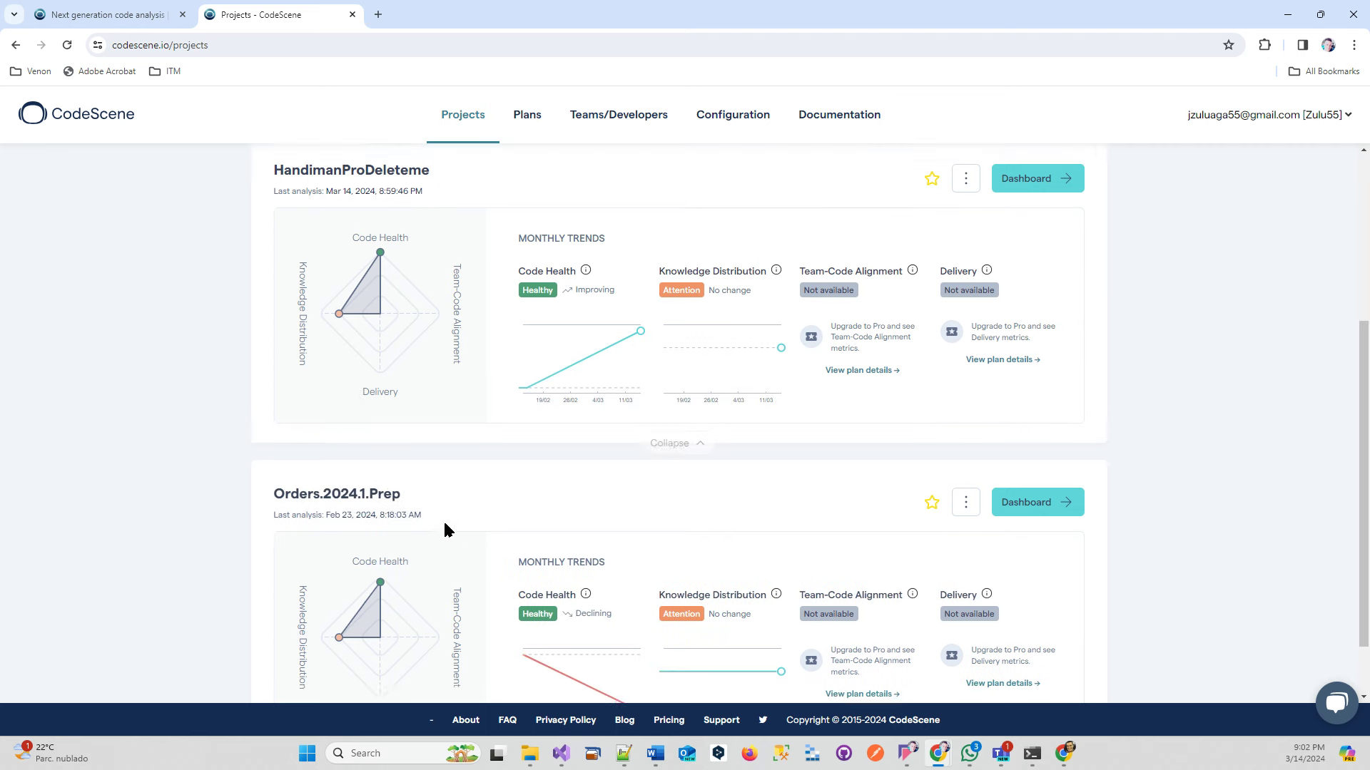
pyautogui.scroll(-1, 463, 524)
pyautogui.scroll(5, 892, 499)
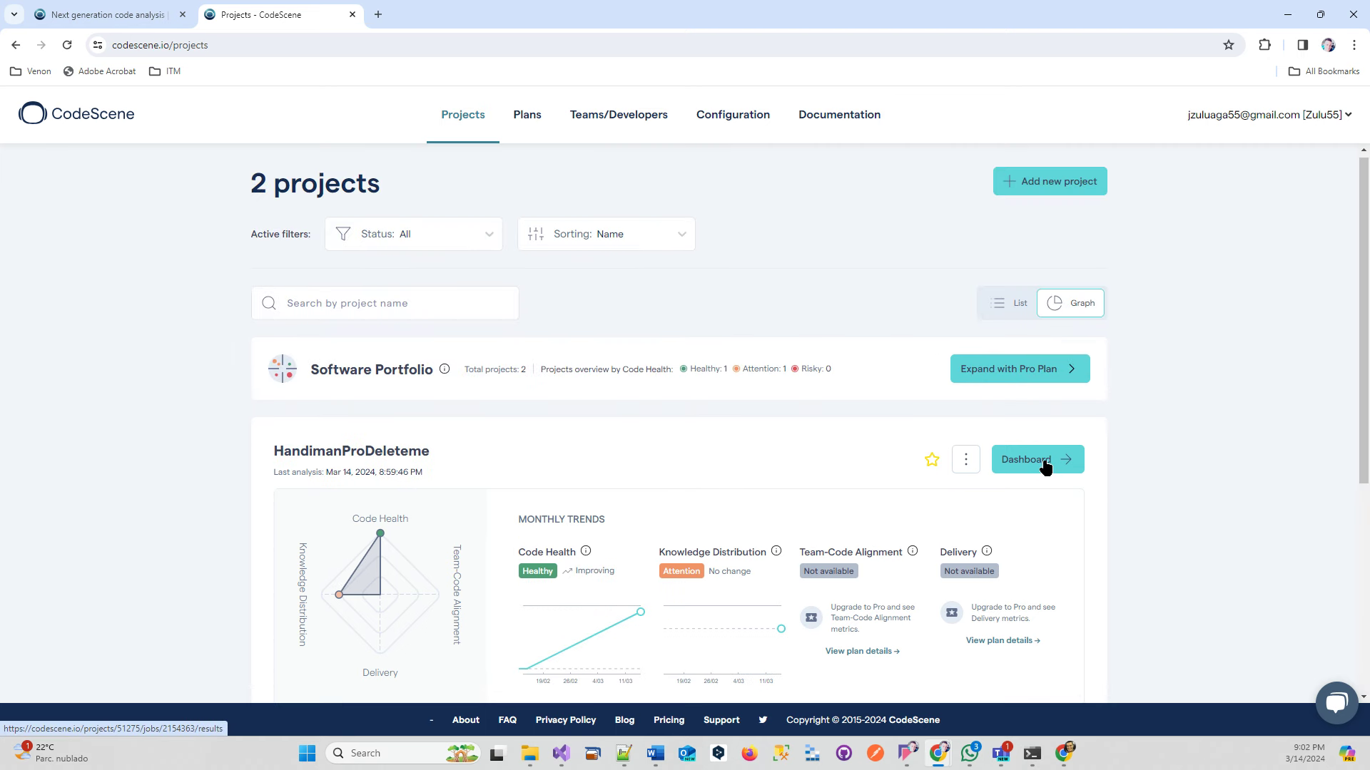
pyautogui.scroll(-5, 1056, 521)
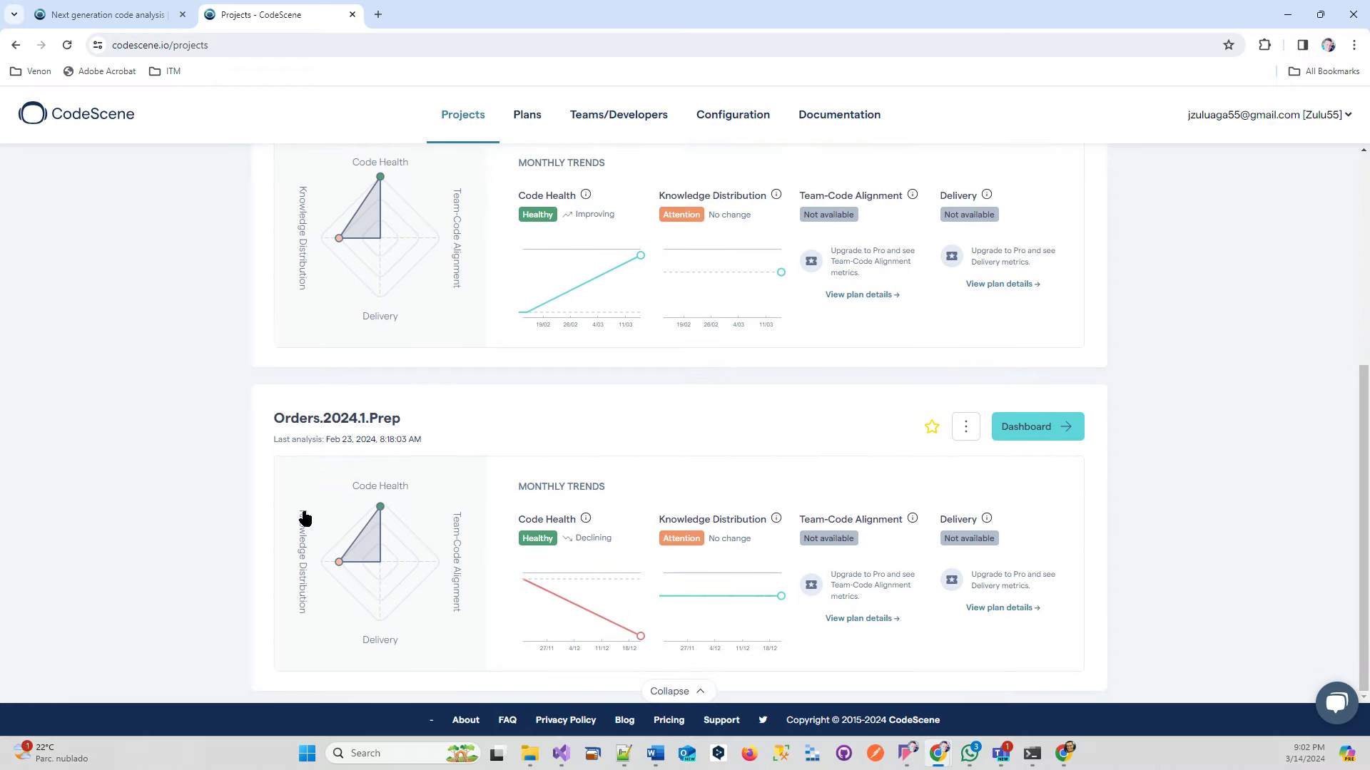
# Review the code health dashboard and the author statistics of the Orders.2024.1.Prep project.
pyautogui.click(1034, 443)
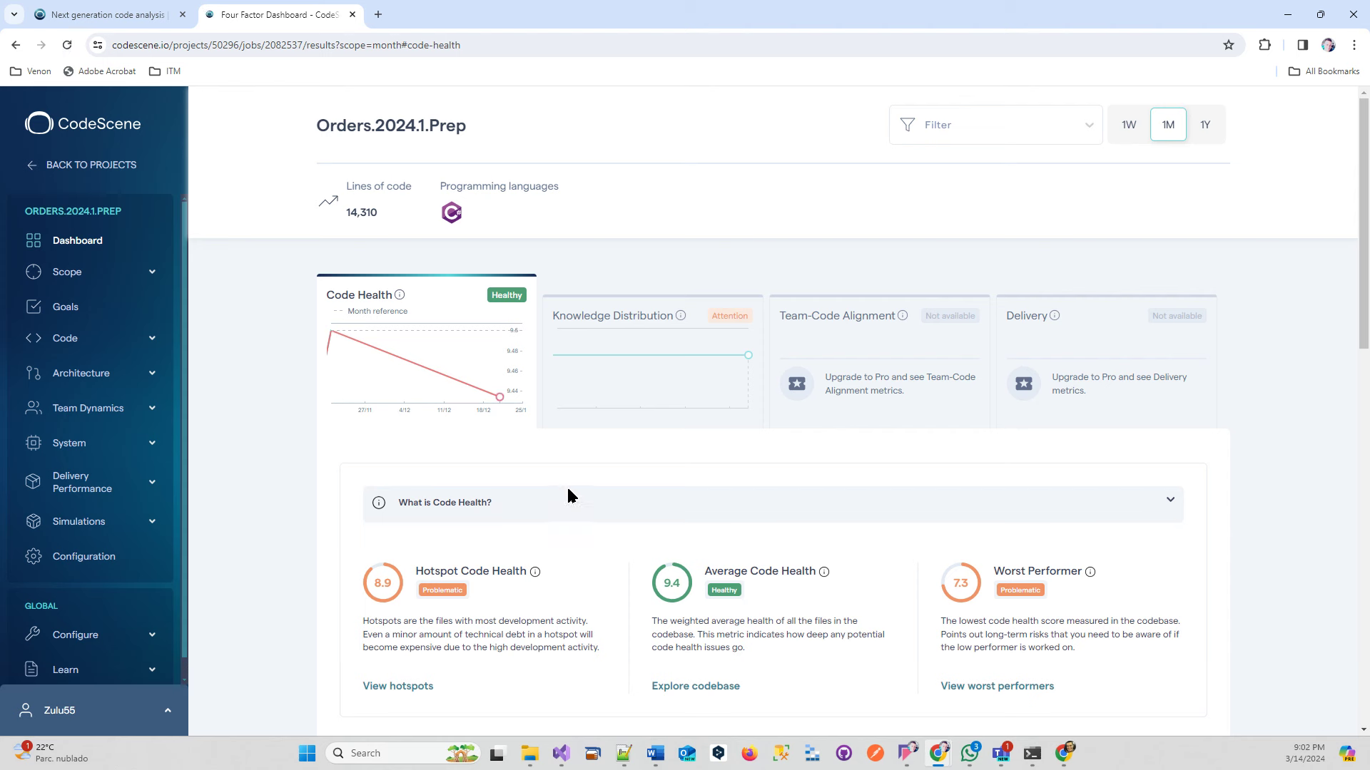
pyautogui.click(79, 408)
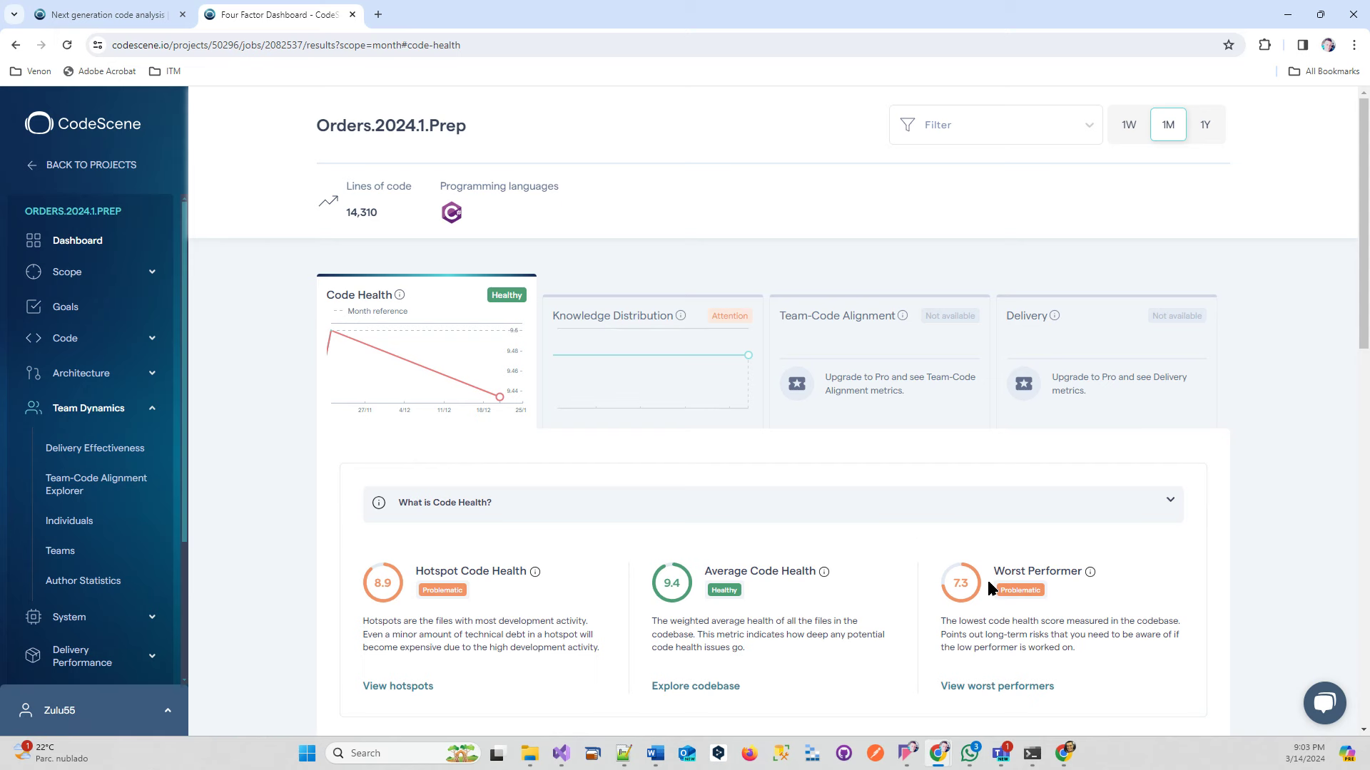
pyautogui.scroll(-1, 963, 551)
pyautogui.scroll(-5, 962, 542)
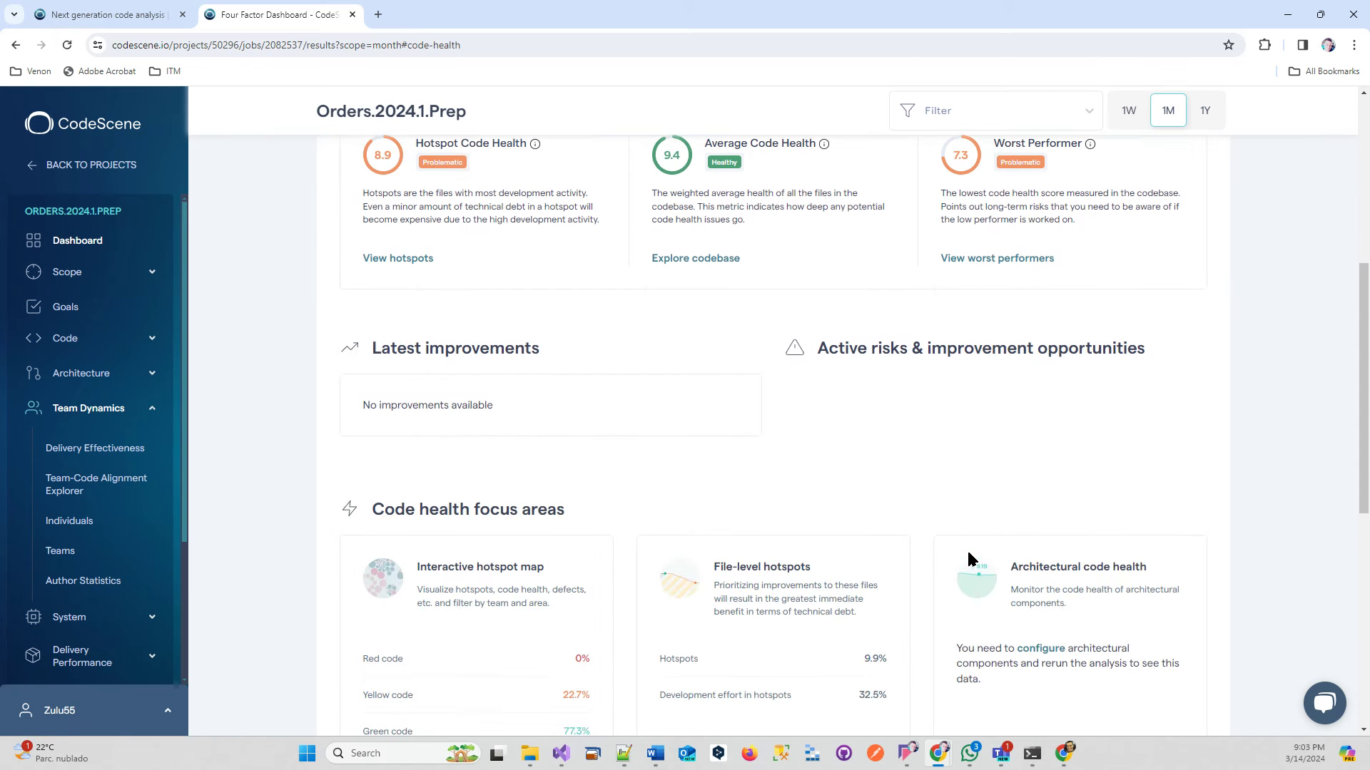
pyautogui.click(93, 583)
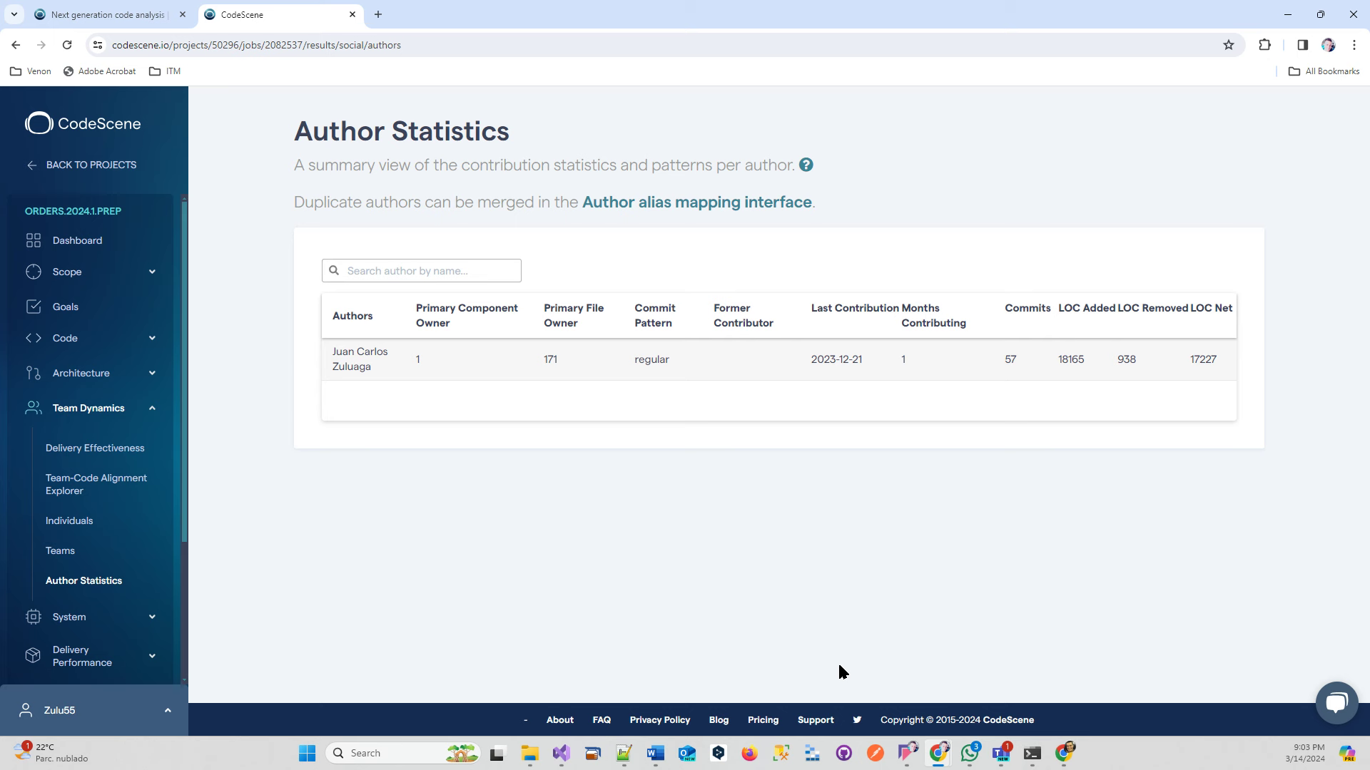
pyautogui.click(908, 753)
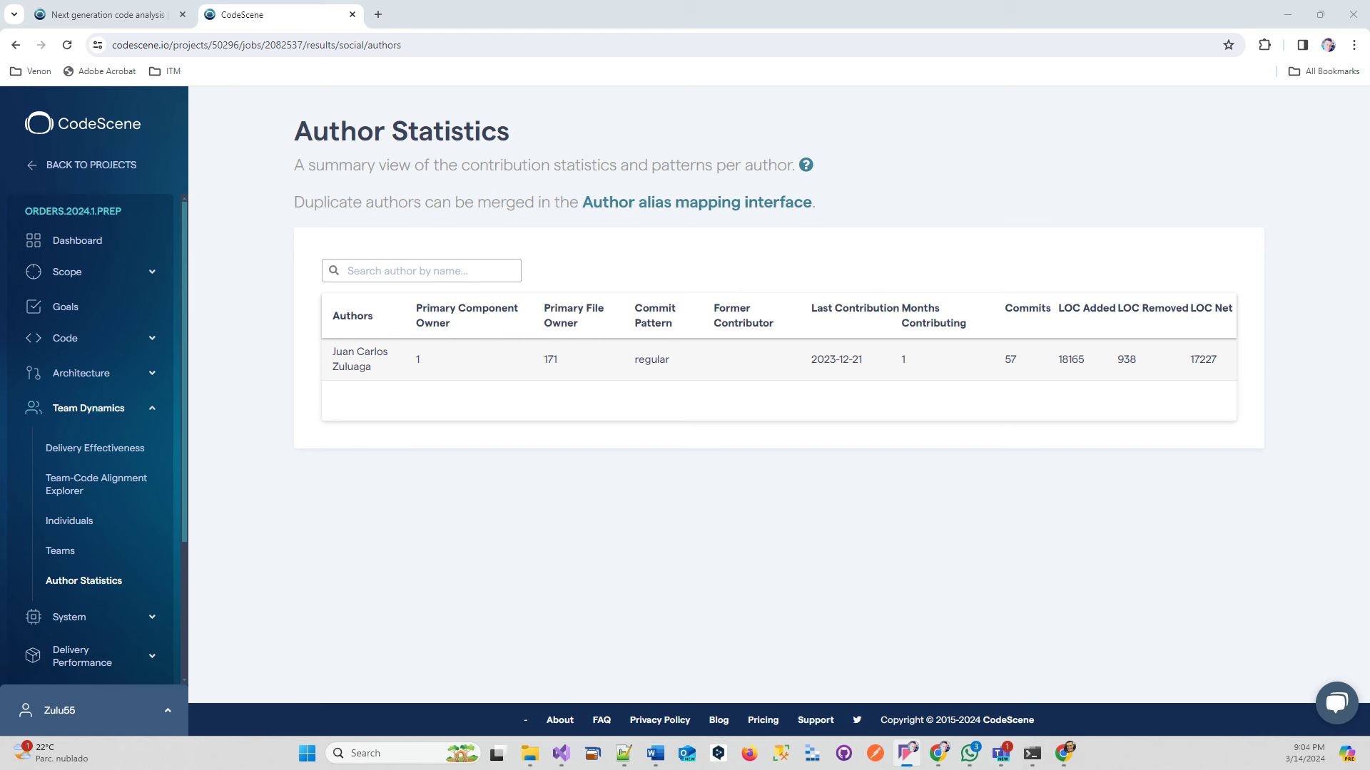